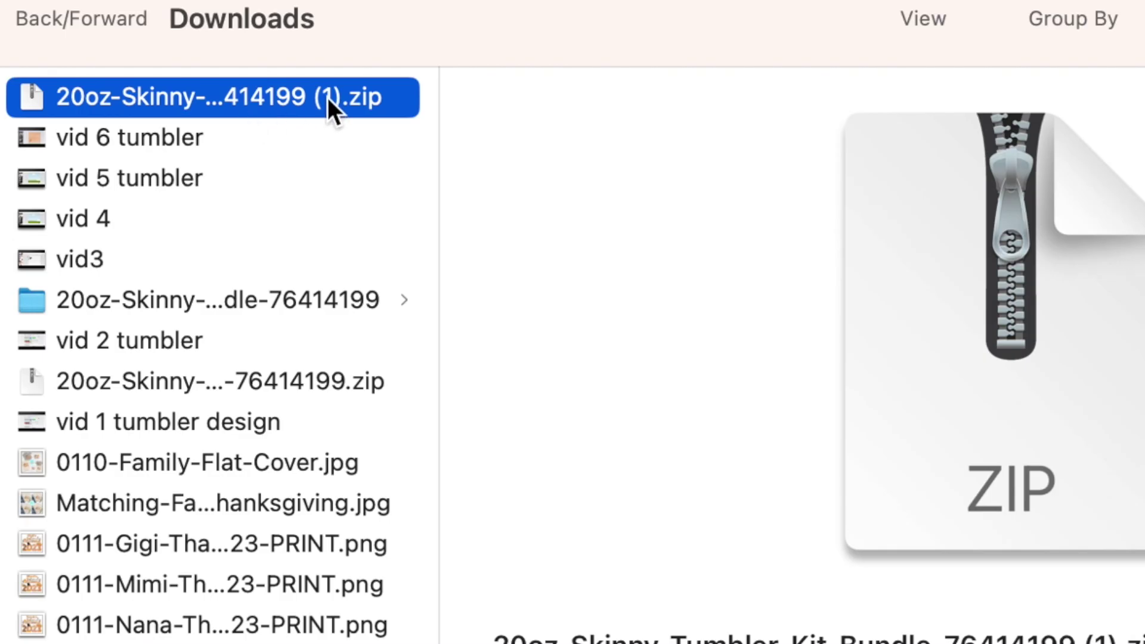
Extract the downloaded 20oz-Skinny-Tumbler-Kit-Bundle-76414199 (1).zip archive
click(327, 97)
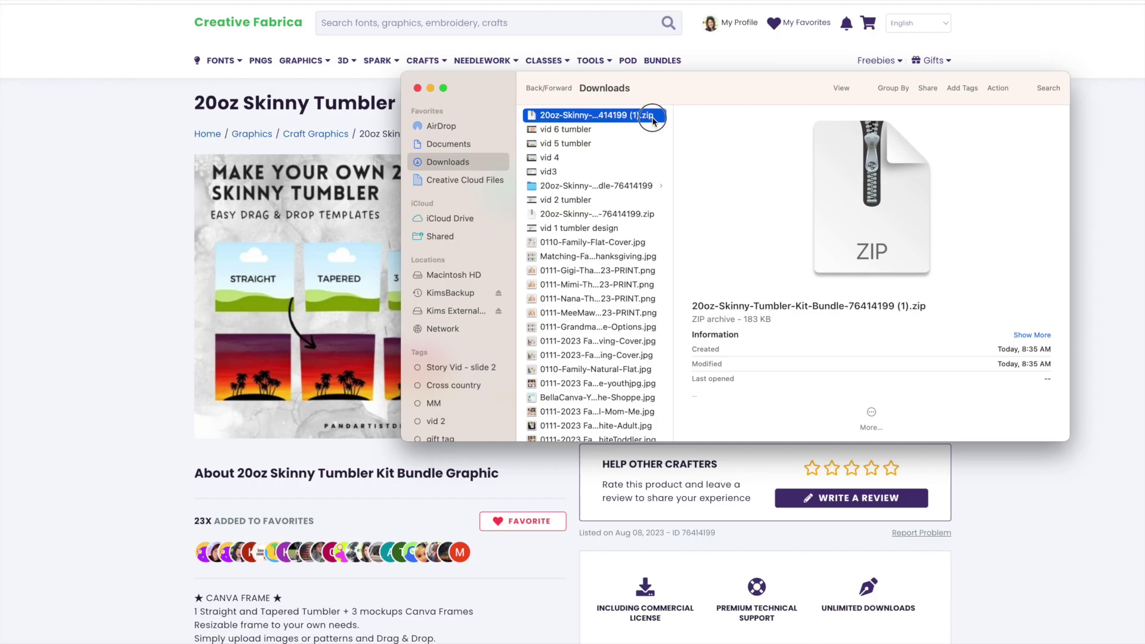
right_click(1133, 96)
click(1142, 119)
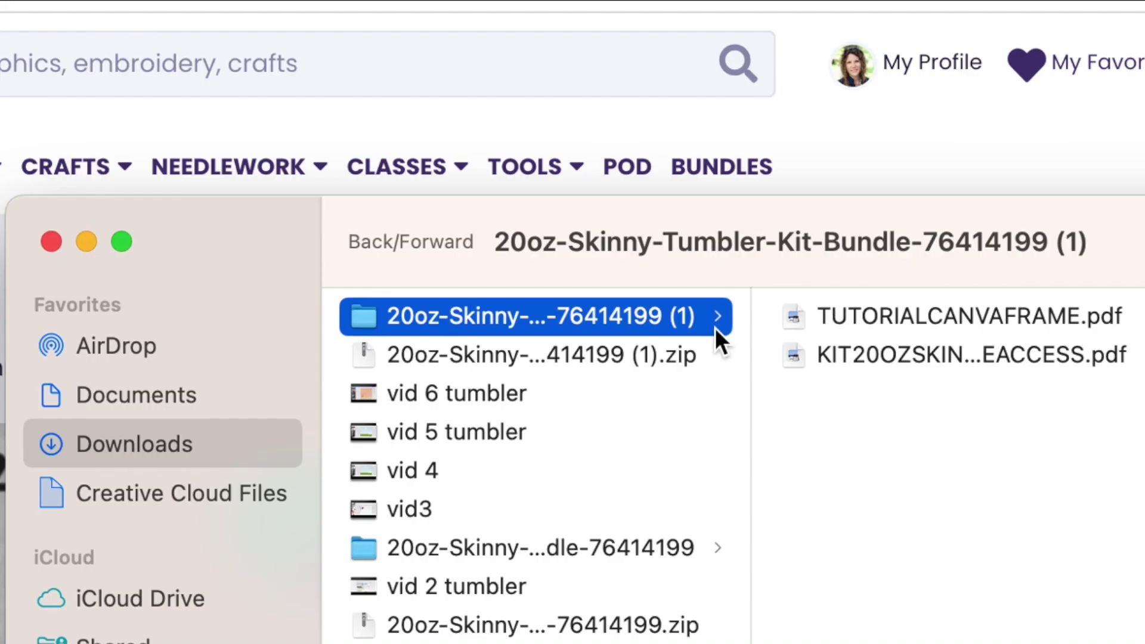
Preview TUTORIALCANVAFRAME.pdf, open the kit access PDF and follow its "Bundle Skinny 20 oz Wrap Canva Frames" link
click(971, 312)
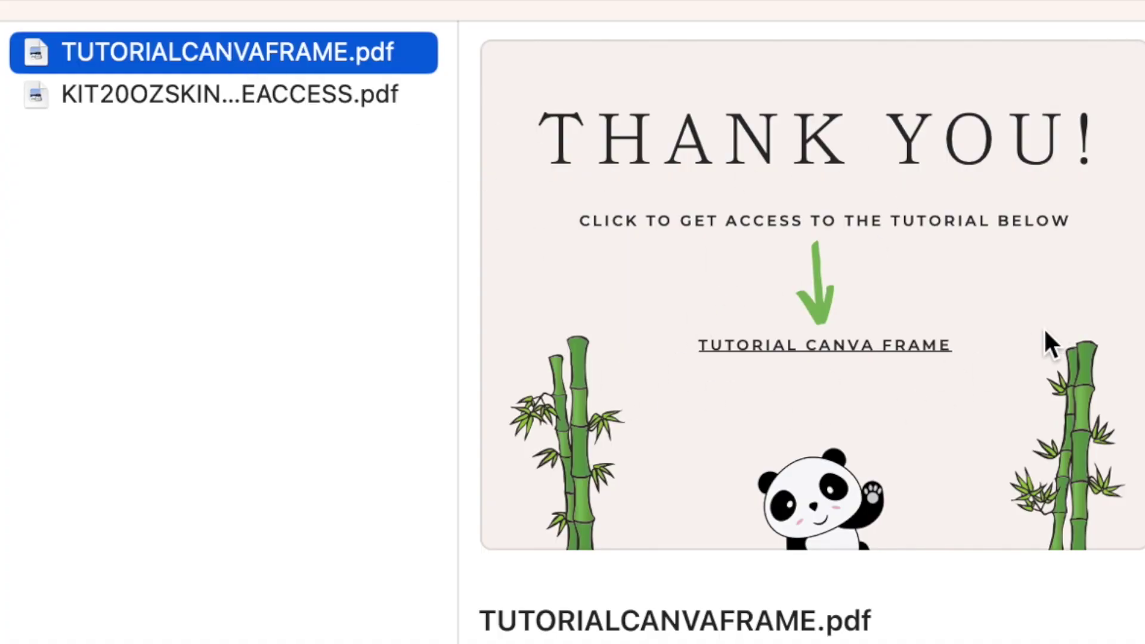
click(192, 90)
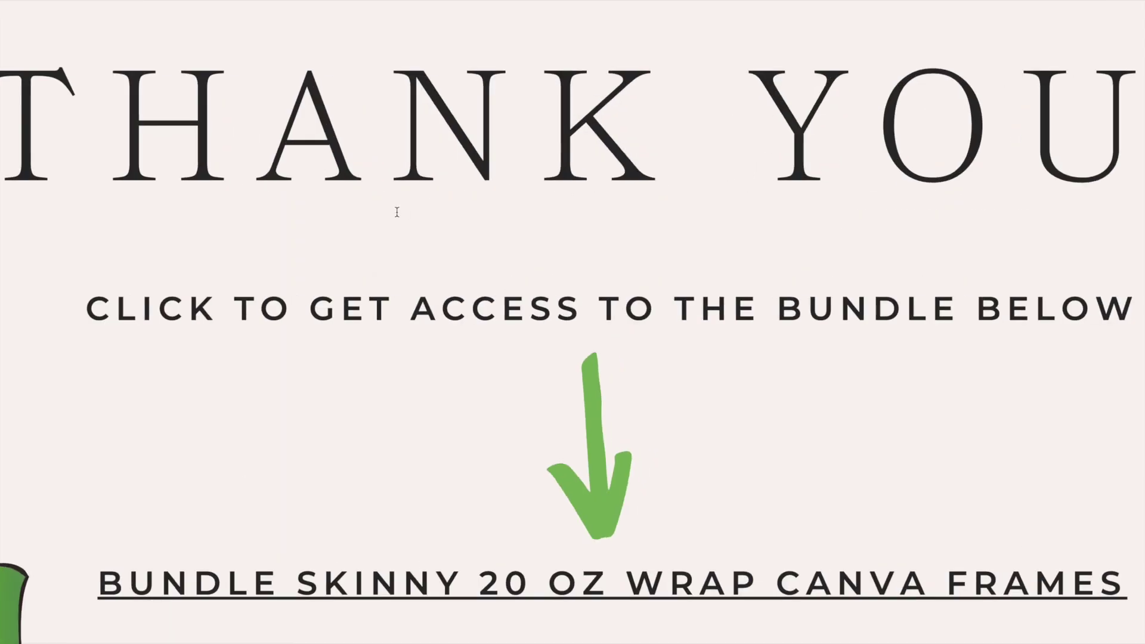
click(477, 589)
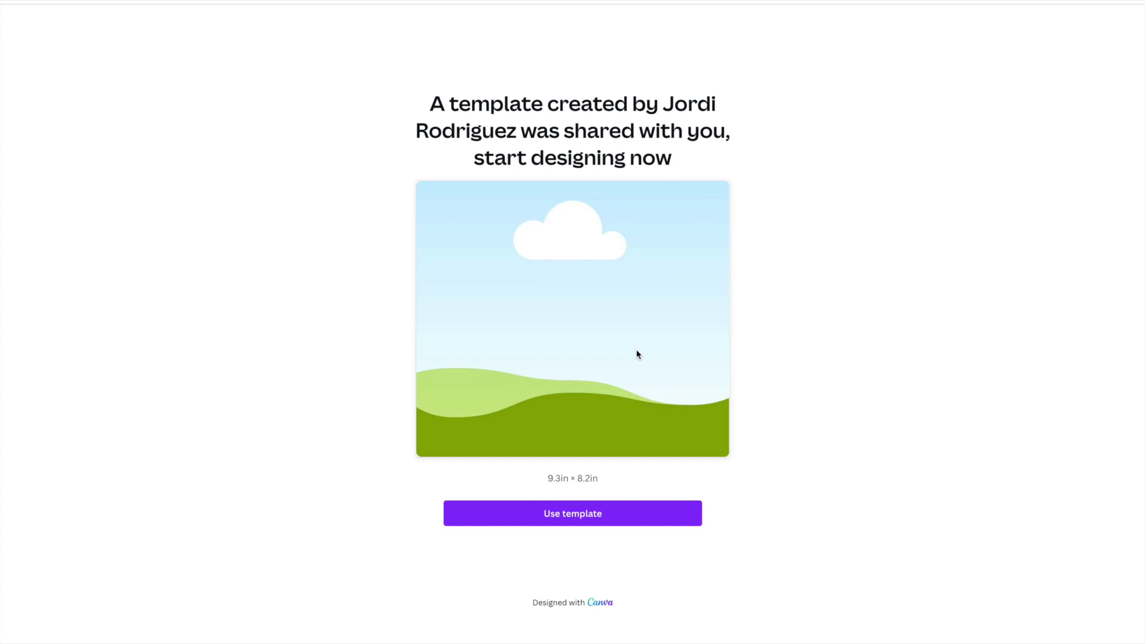
Start a design from the shared tumbler template in the Canva desktop app and look over its pages as a grid
click(593, 521)
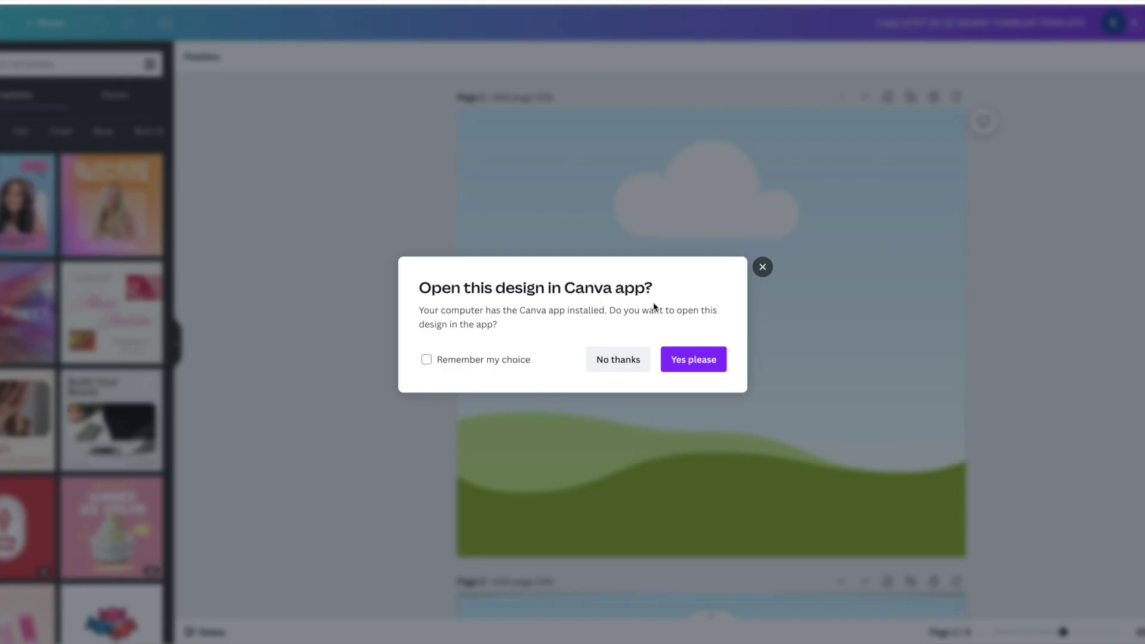
click(694, 360)
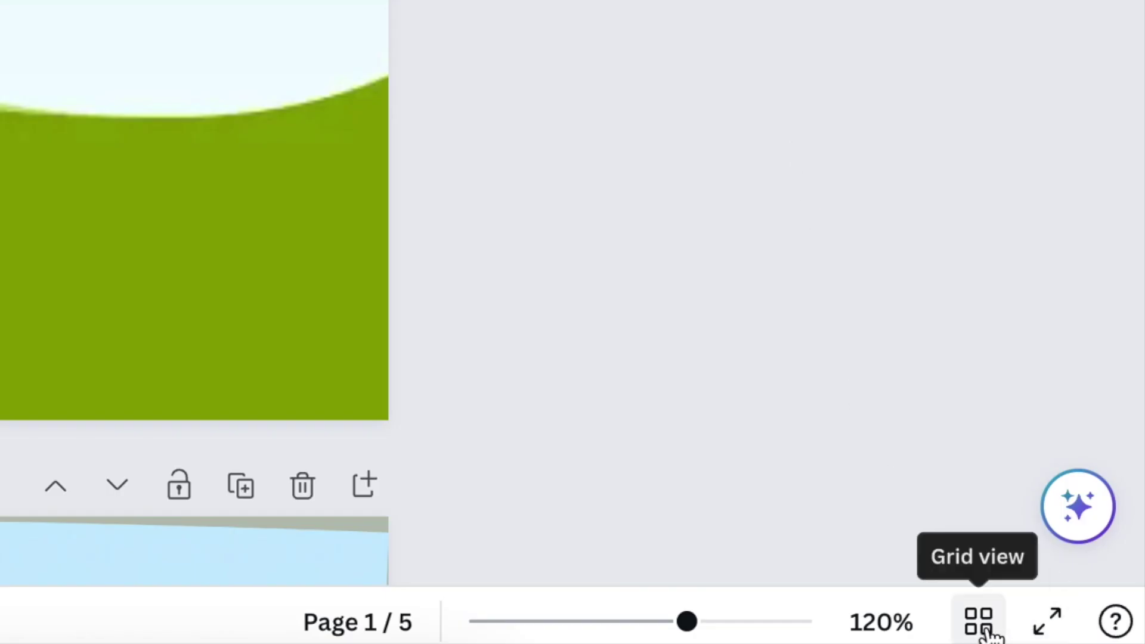
click(981, 623)
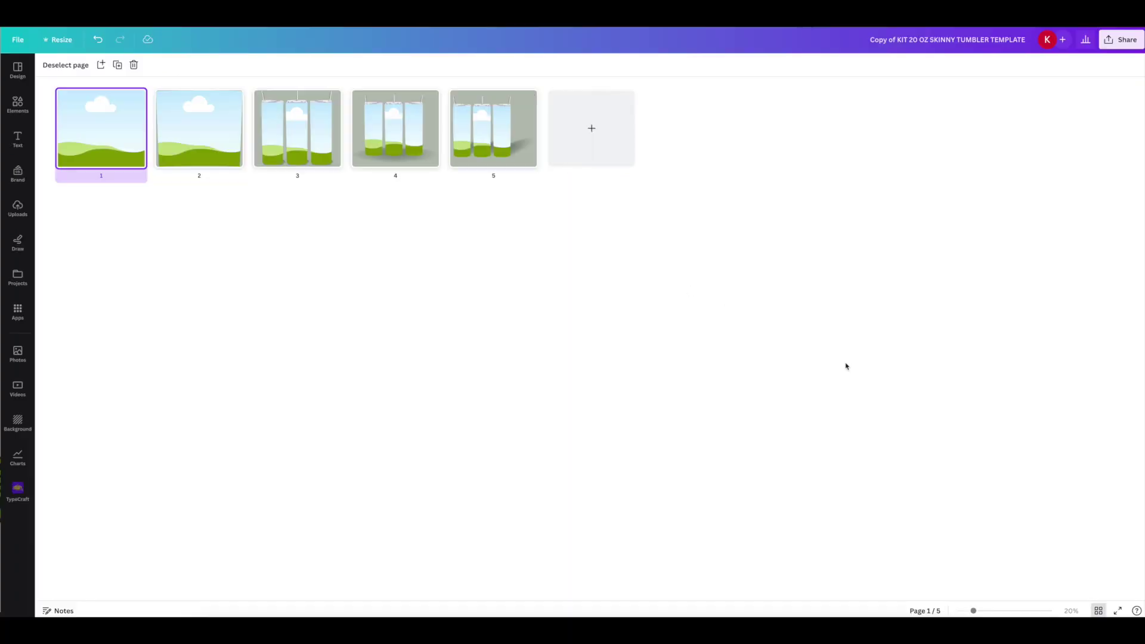
click(1099, 611)
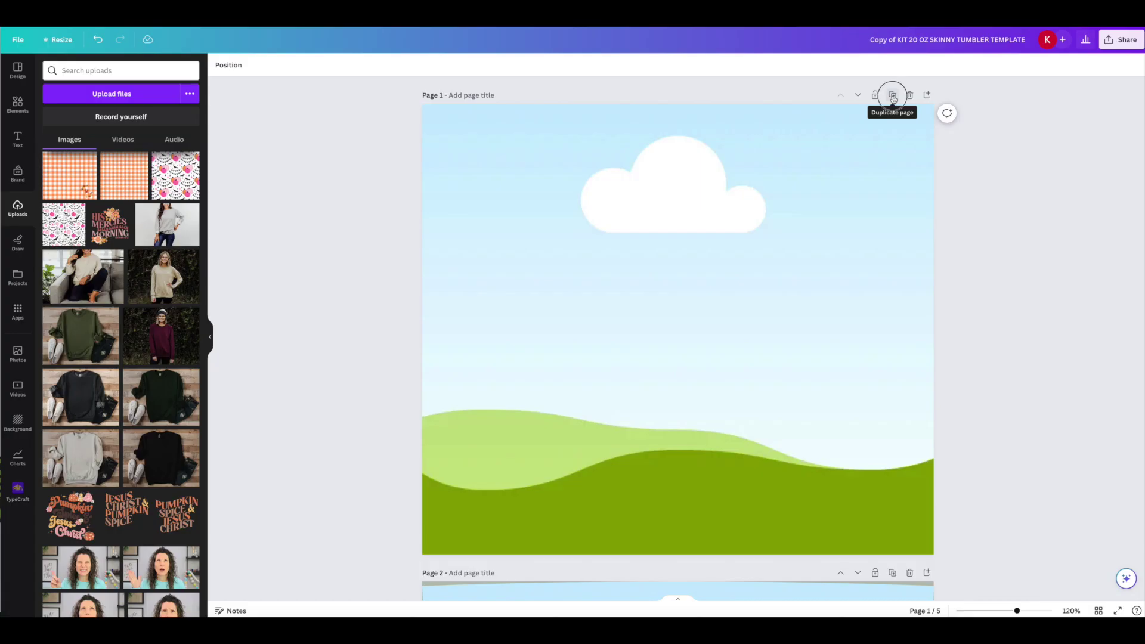
Duplicate the straight template page and the tapered template page
click(491, 180)
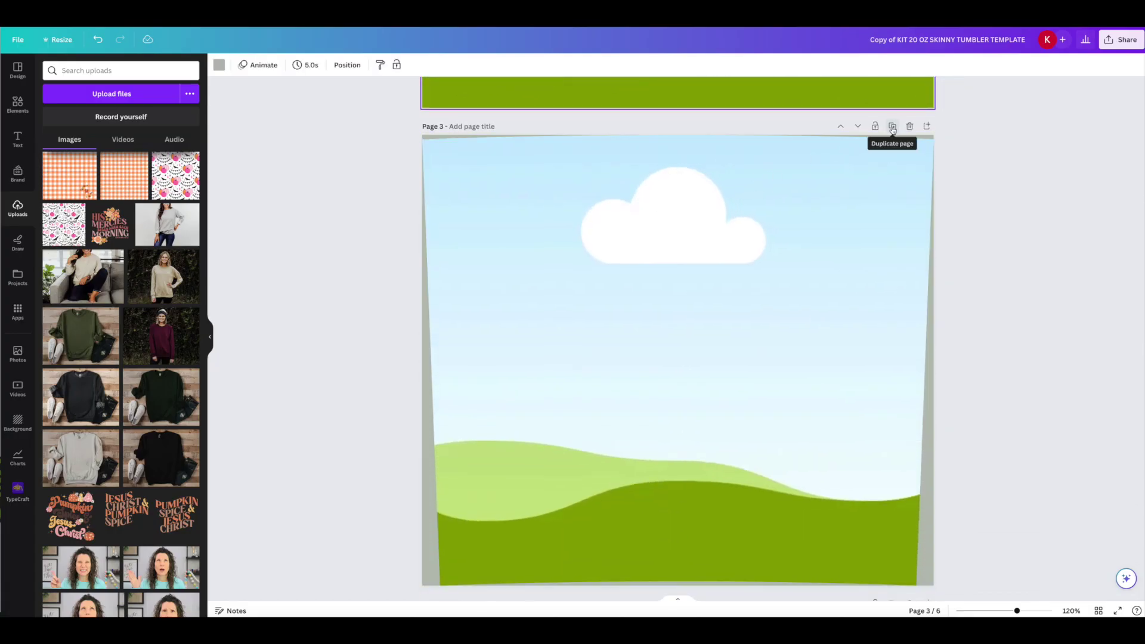
click(892, 126)
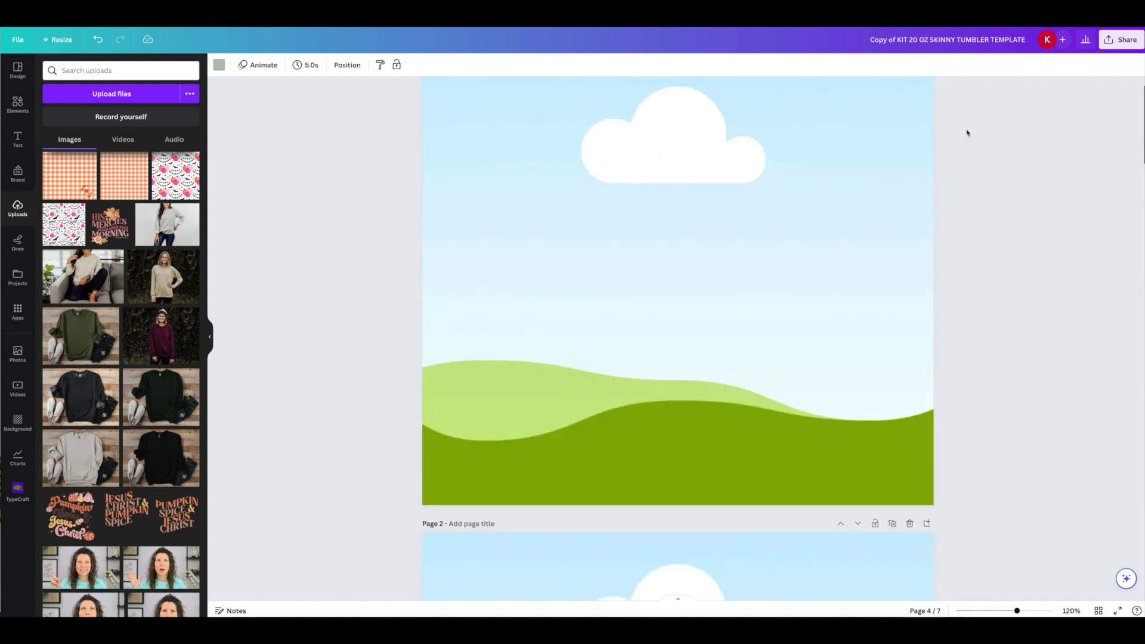
Title page 1 "template"
scroll(967, 132, up, 1)
click(688, 189)
click(485, 96)
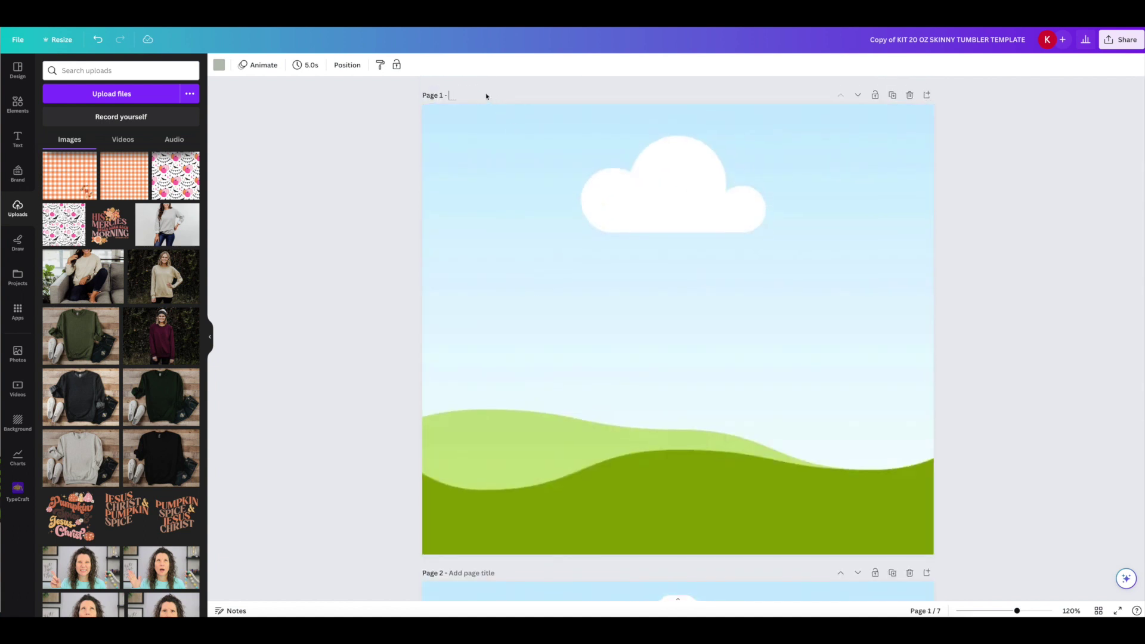
text(template)
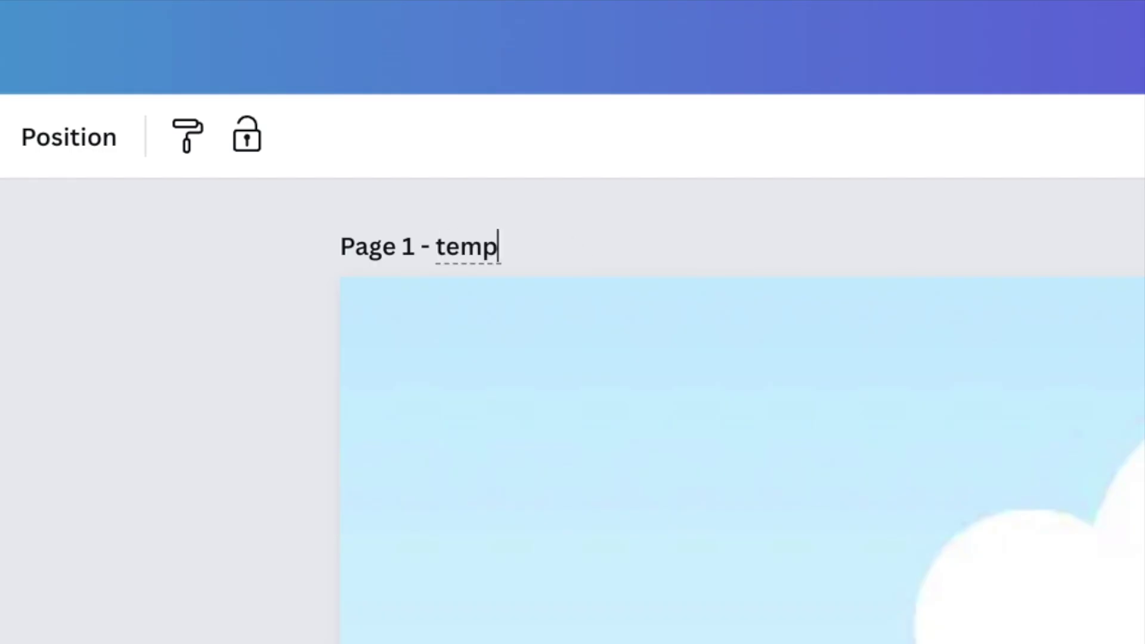
key(Return)
Title page 3, the first tapered page, "taper template"
scroll(677, 334, down, 5)
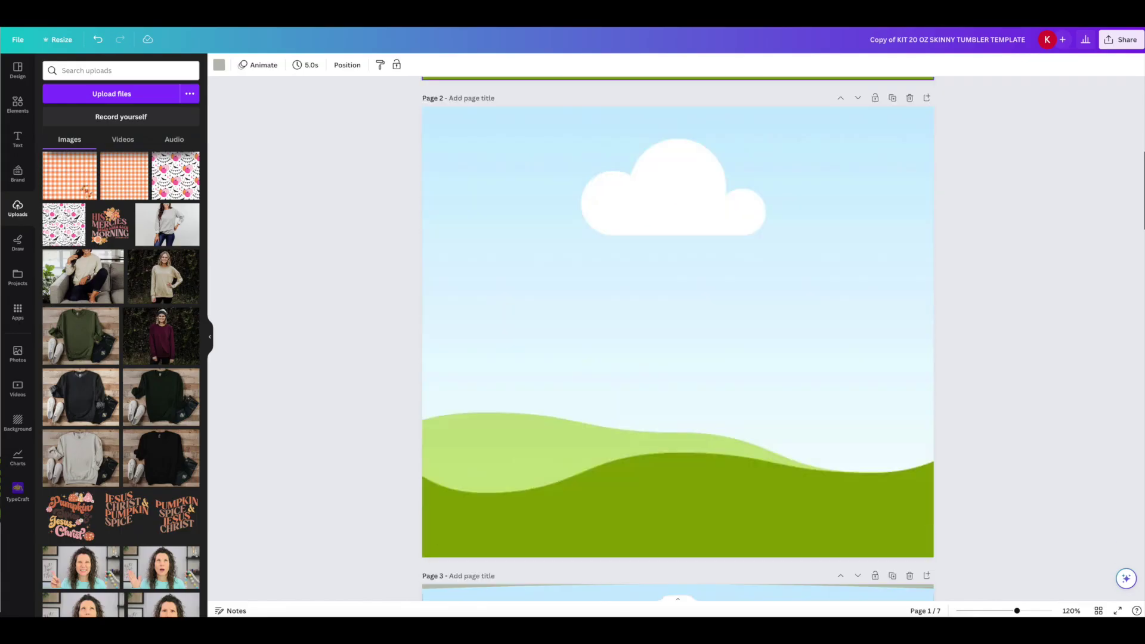
scroll(351, 207, down, 5)
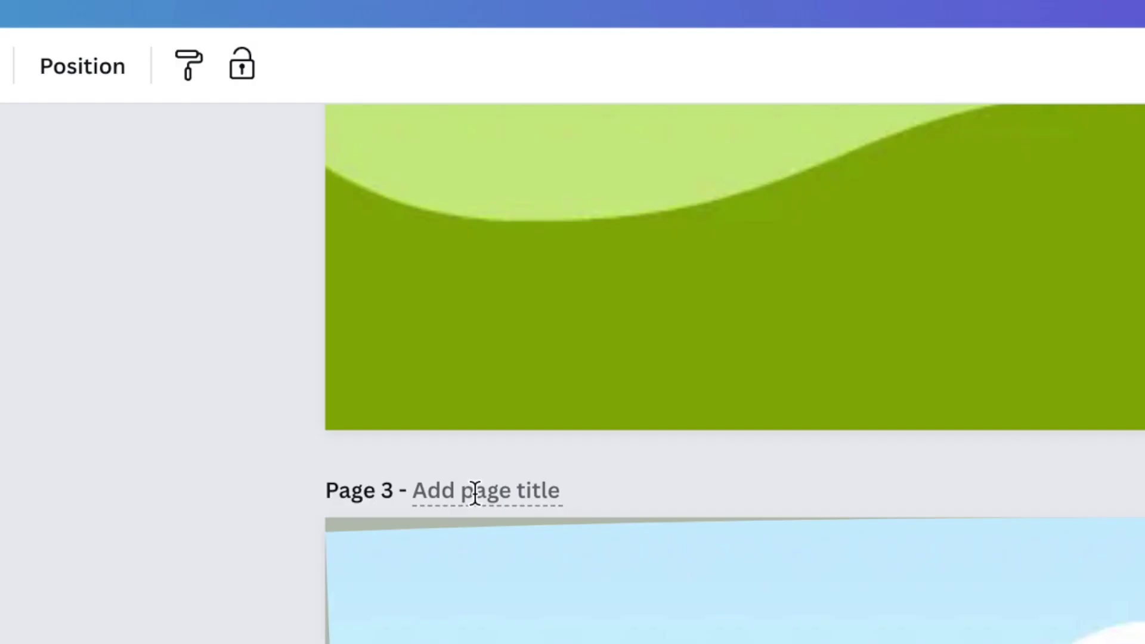
click(469, 196)
text(taper template)
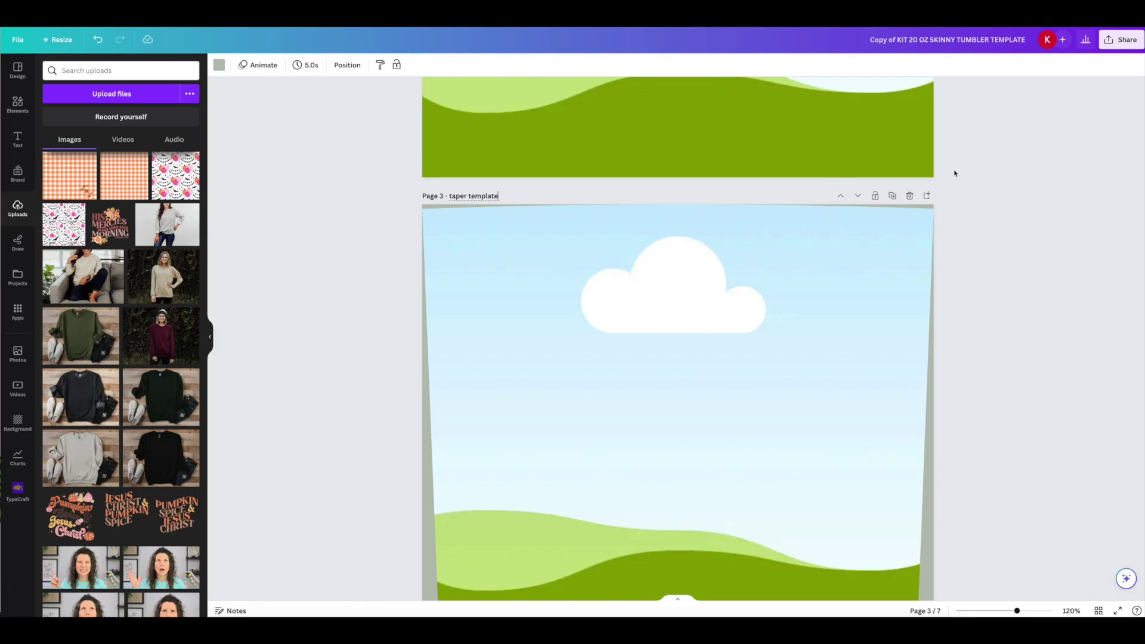
click(954, 173)
Fill the straight frame on page 2 with the uploaded Happy Halloween pumpkin and bat pattern
scroll(954, 173, up, 10)
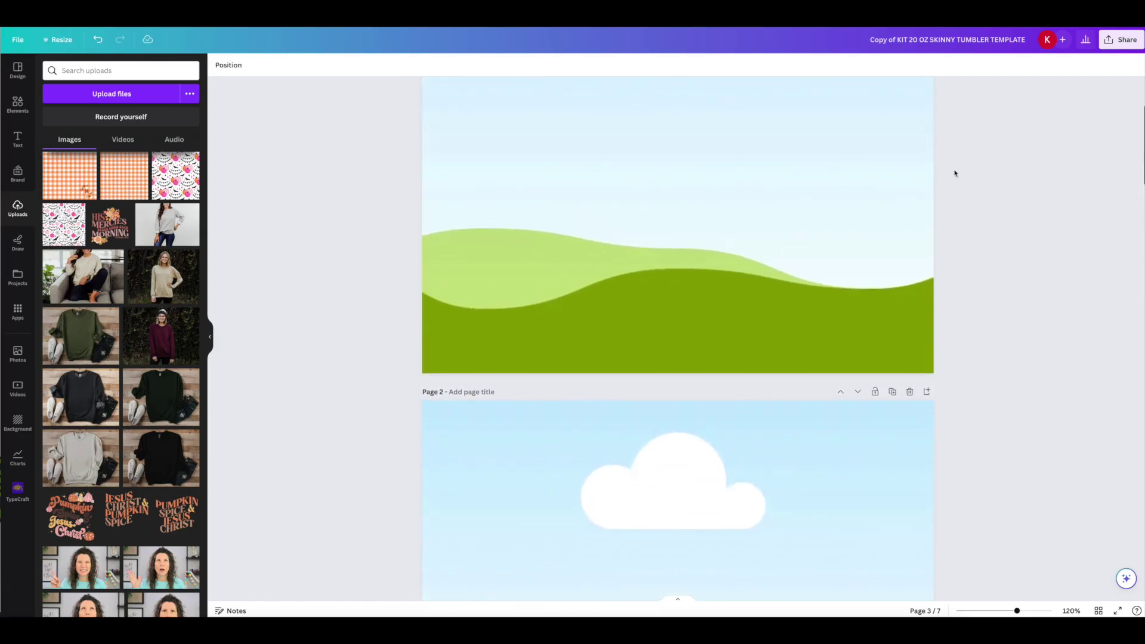
scroll(954, 174, up, 3)
scroll(954, 173, down, 5)
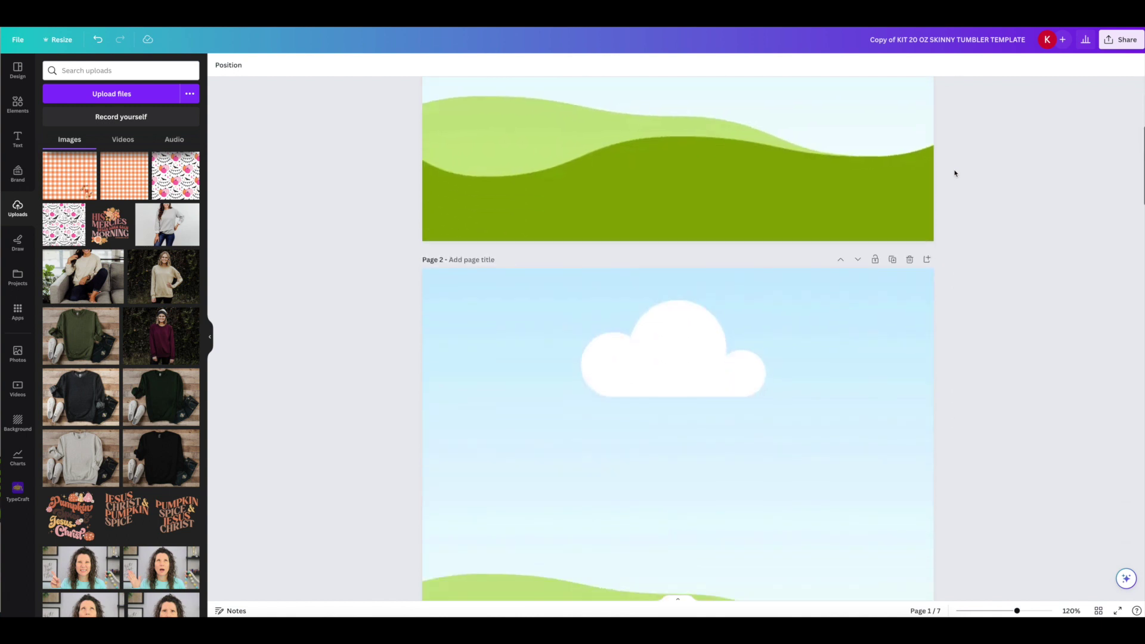
scroll(954, 174, down, 3)
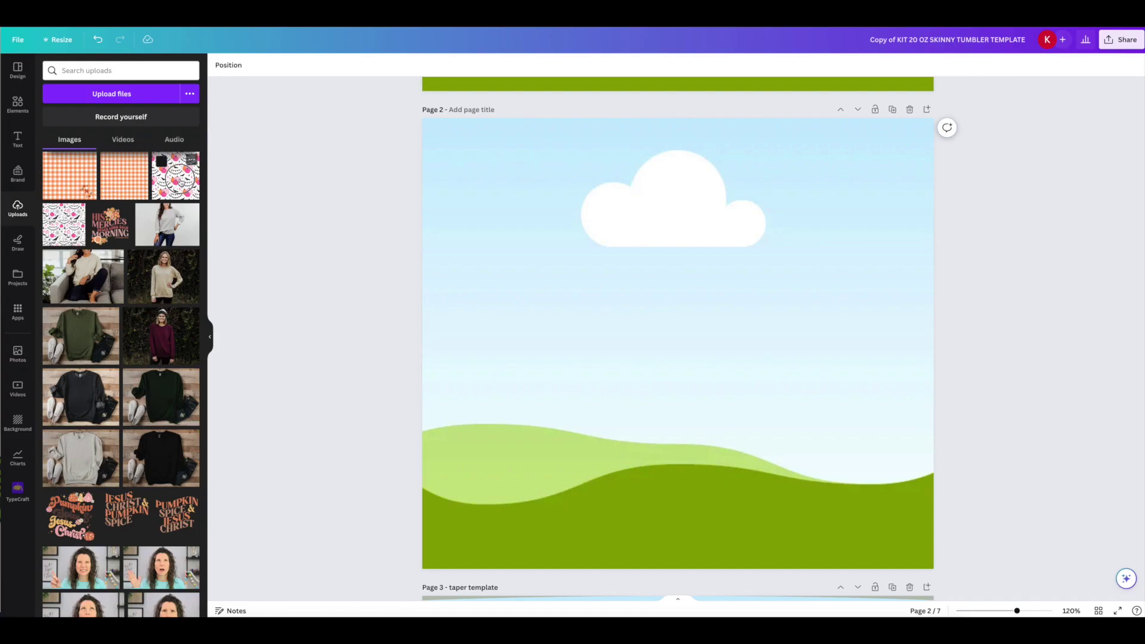
drag(181, 181, 482, 219)
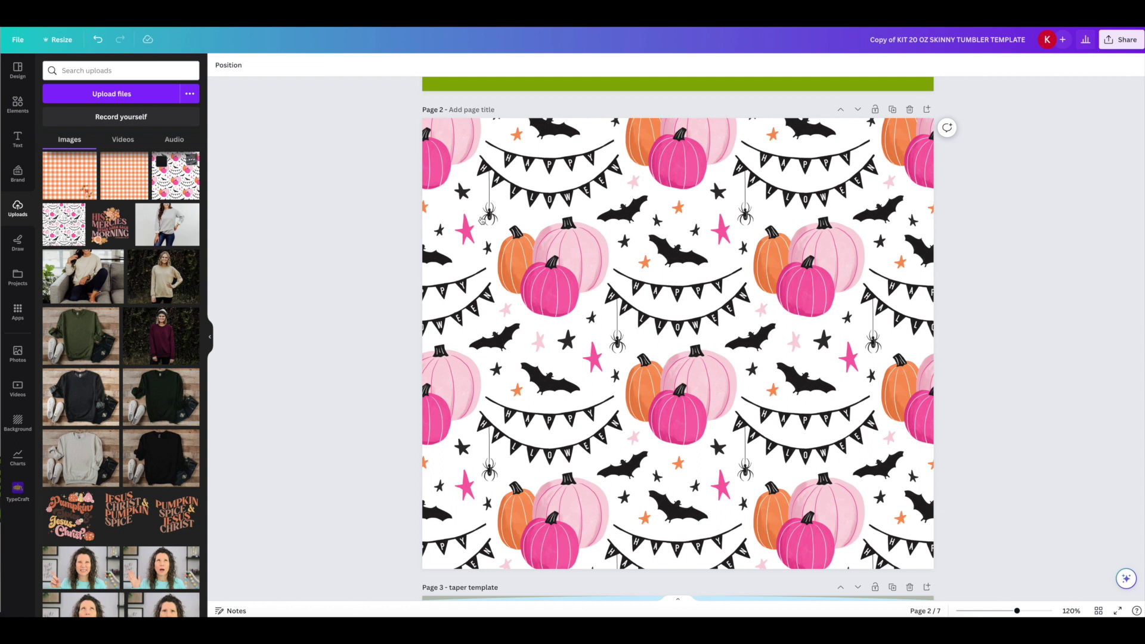
Place the uploaded Happy Halloween pumpkin pattern on page 4 and fit it into the tapered frame
scroll(482, 220, down, 8)
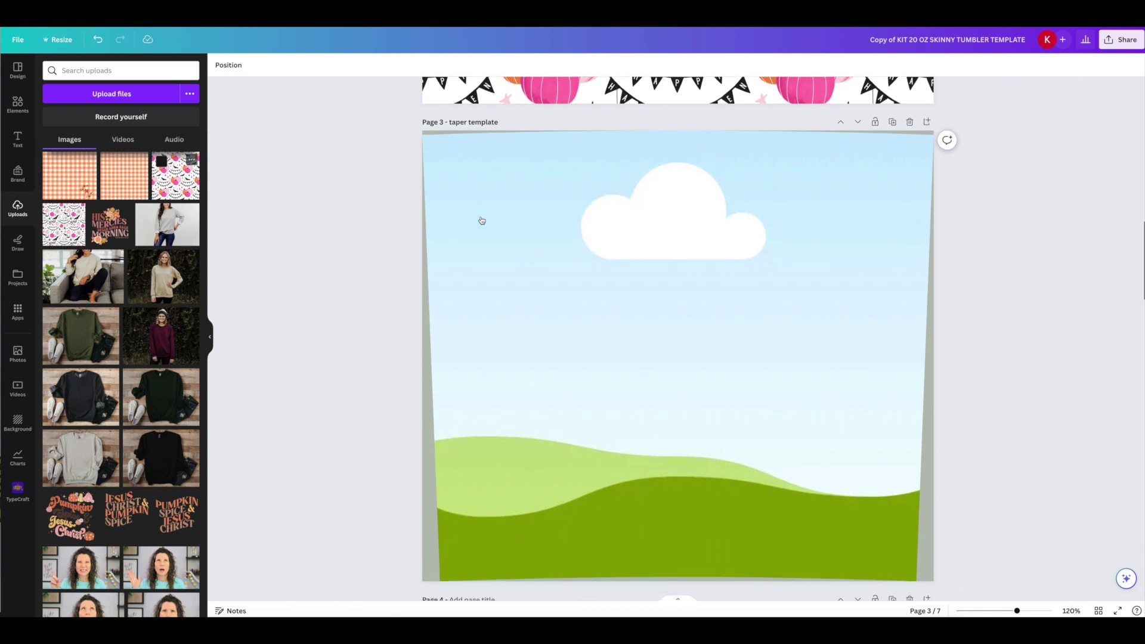
scroll(481, 221, down, 8)
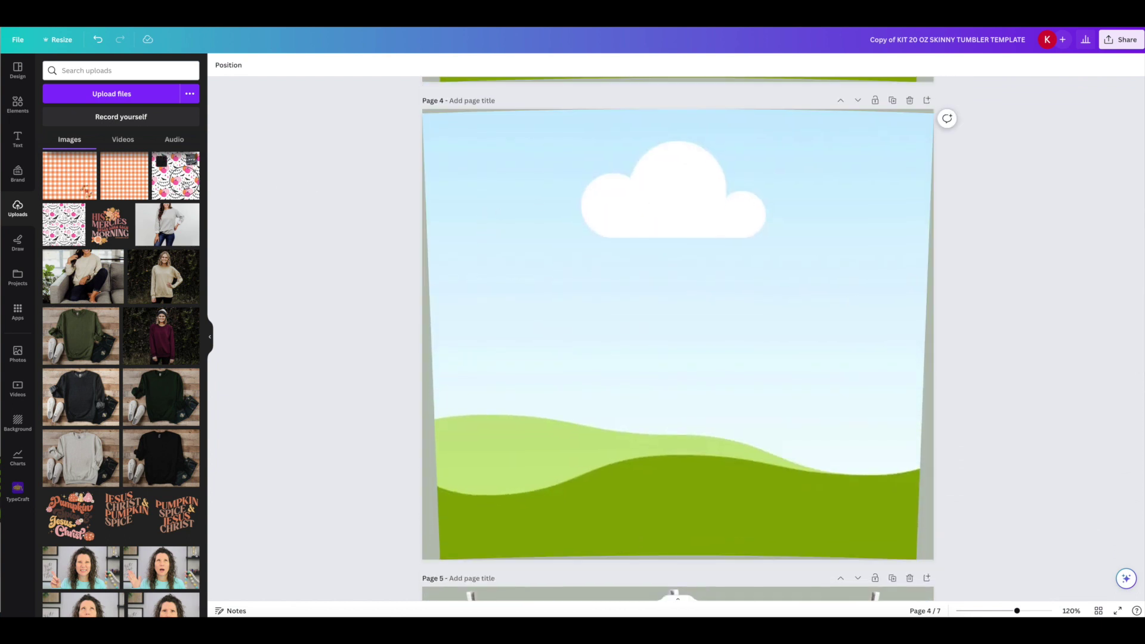
click(175, 175)
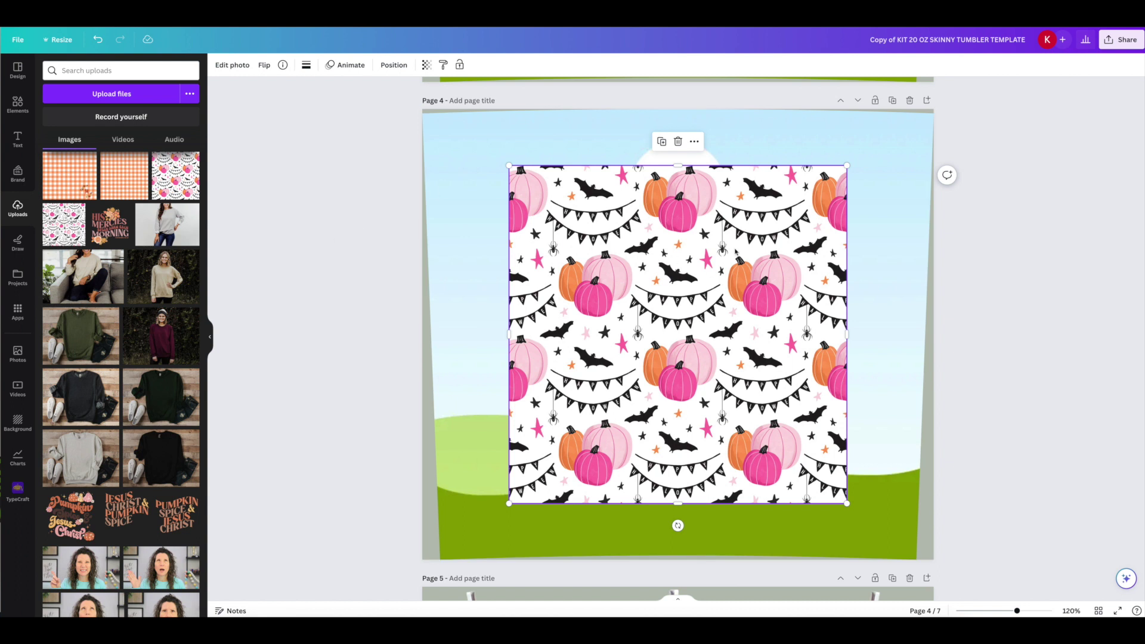
click(699, 251)
drag(699, 251, 722, 249)
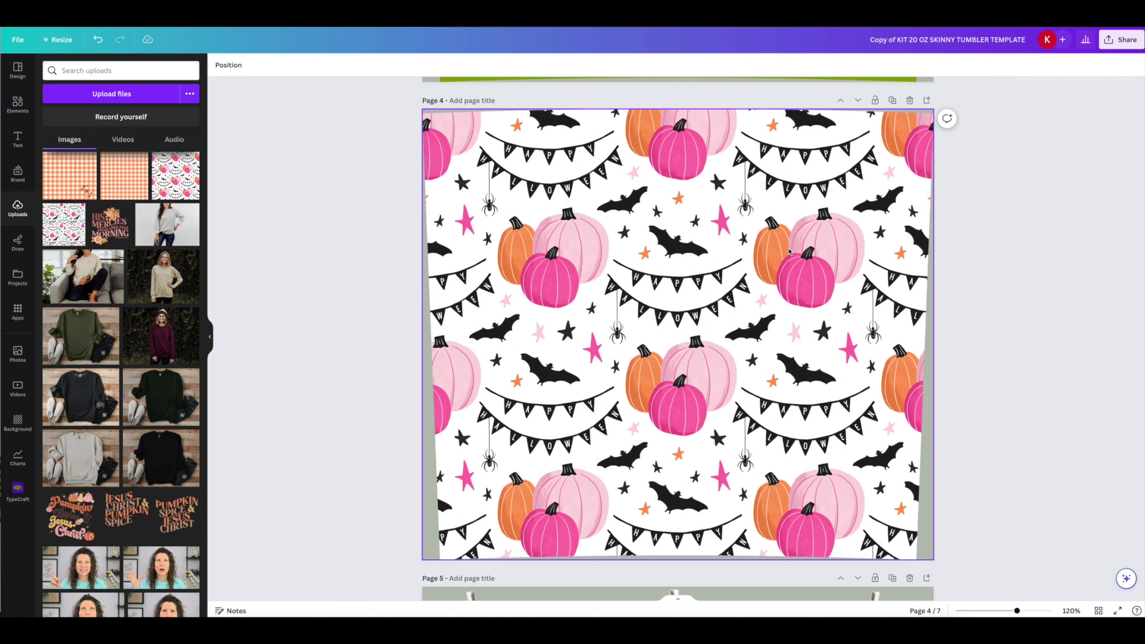
Detach the pattern image from the tapered frame on page 4 and delete it
right_click(830, 232)
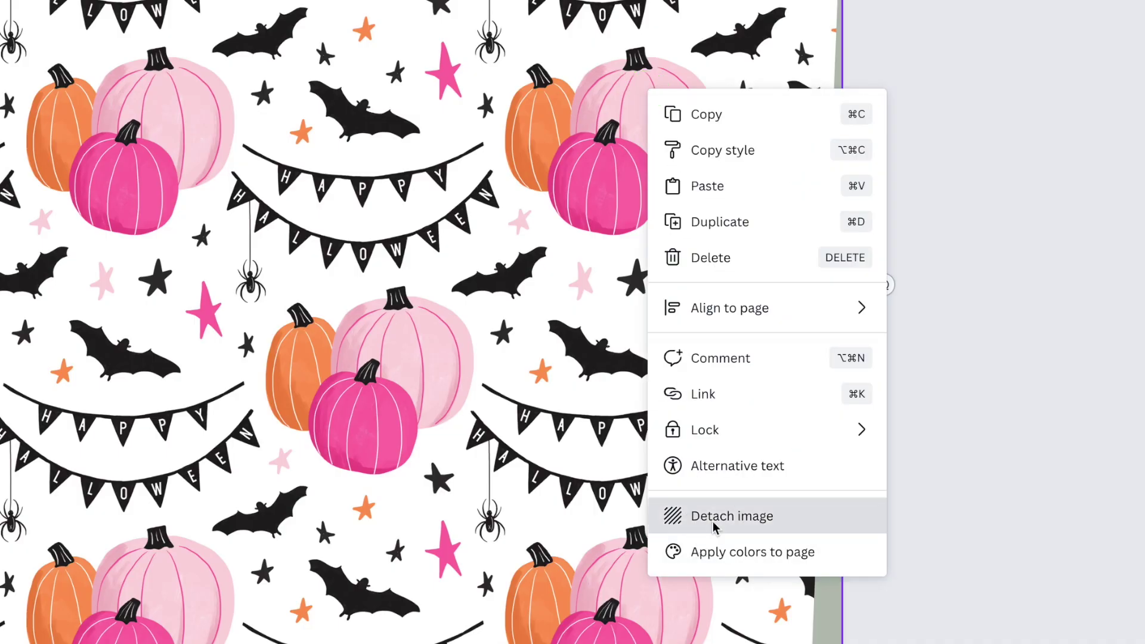
click(713, 522)
key(Delete)
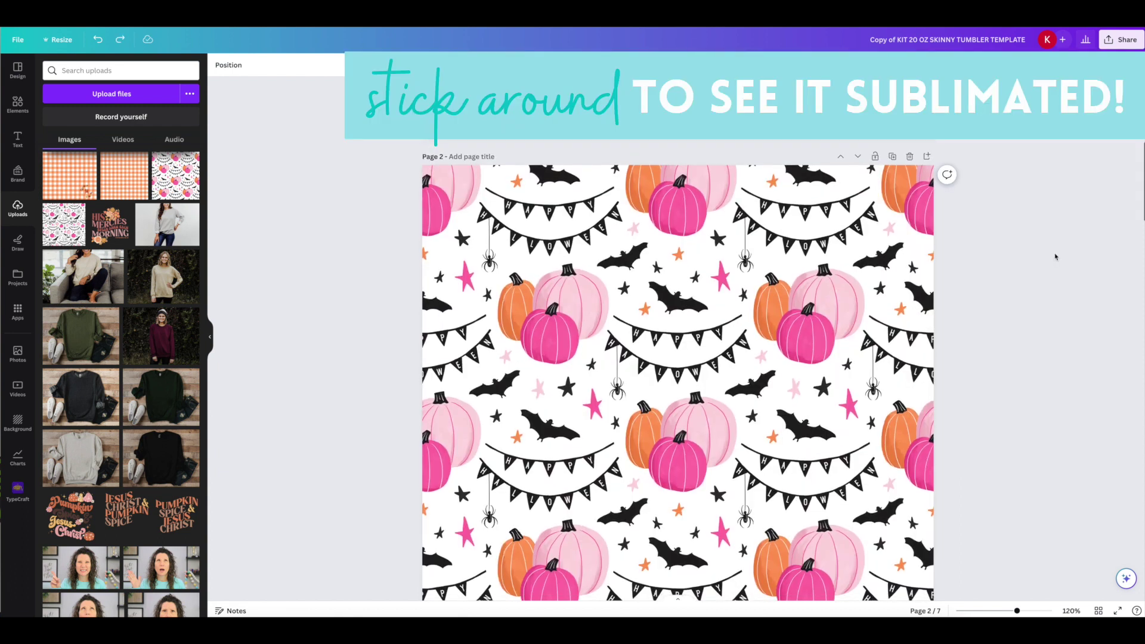
Duplicate the straight template page and fill the copy's frame with the plain orange gingham pattern
scroll(1053, 256, down, 2)
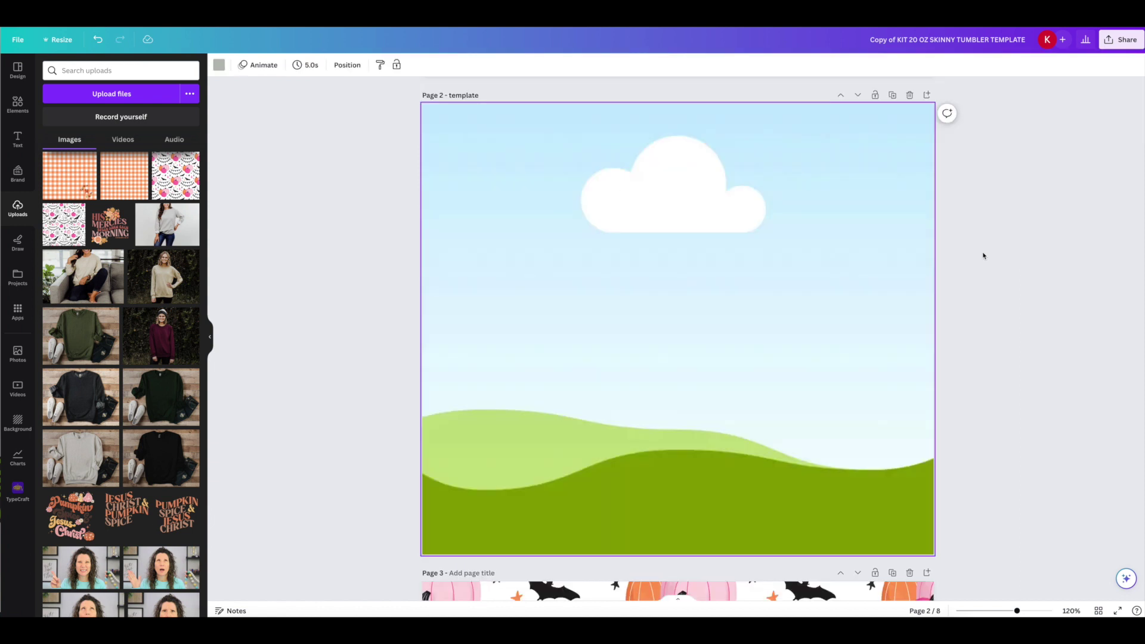
scroll(370, 317, up, 1)
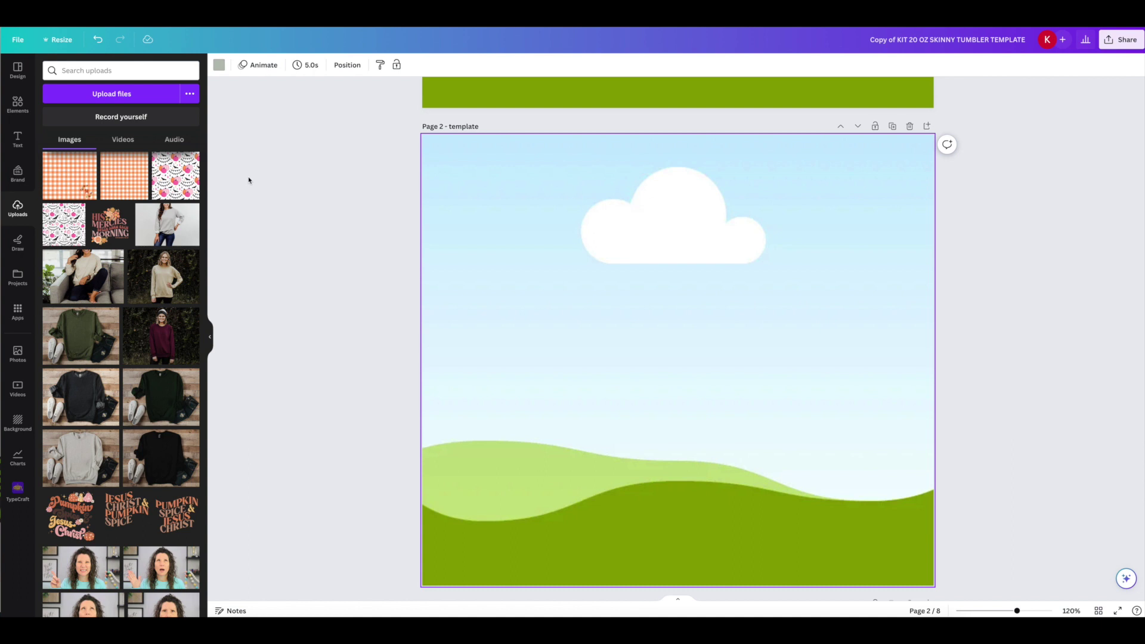
click(124, 179)
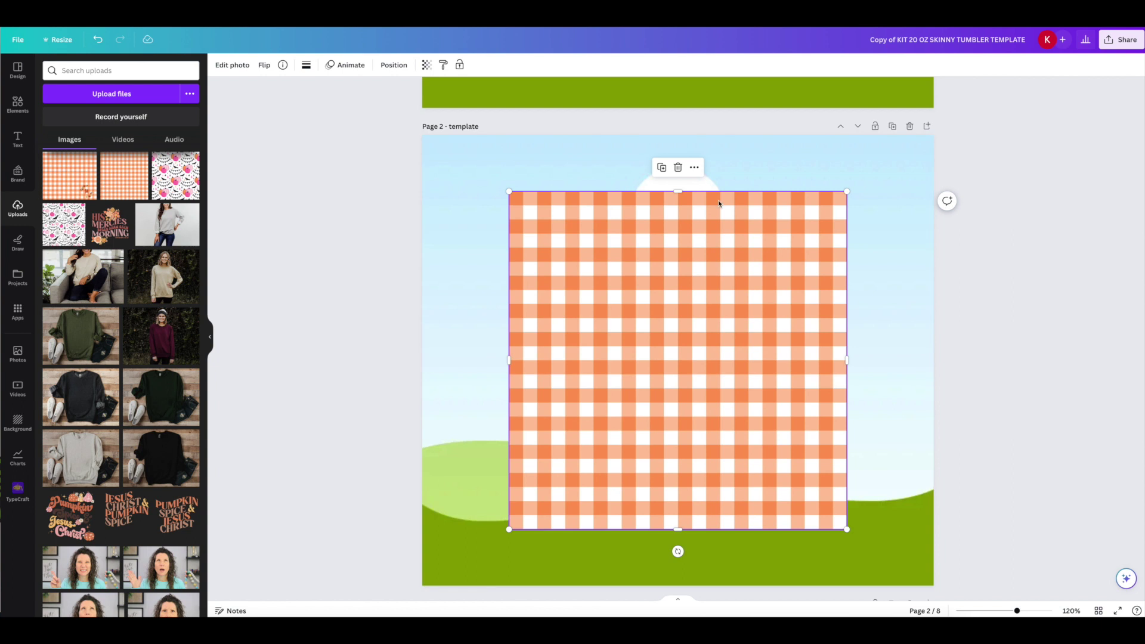
drag(722, 273, 733, 274)
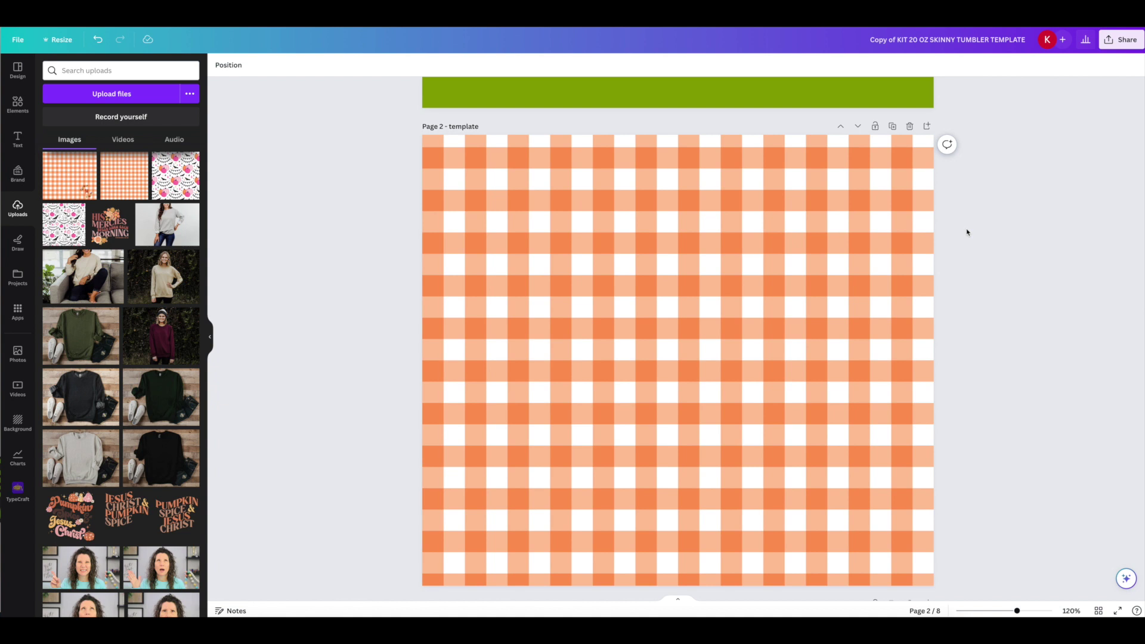
Search the elements library for "fall wreath" and show all matching graphics
scroll(967, 232, down, 1)
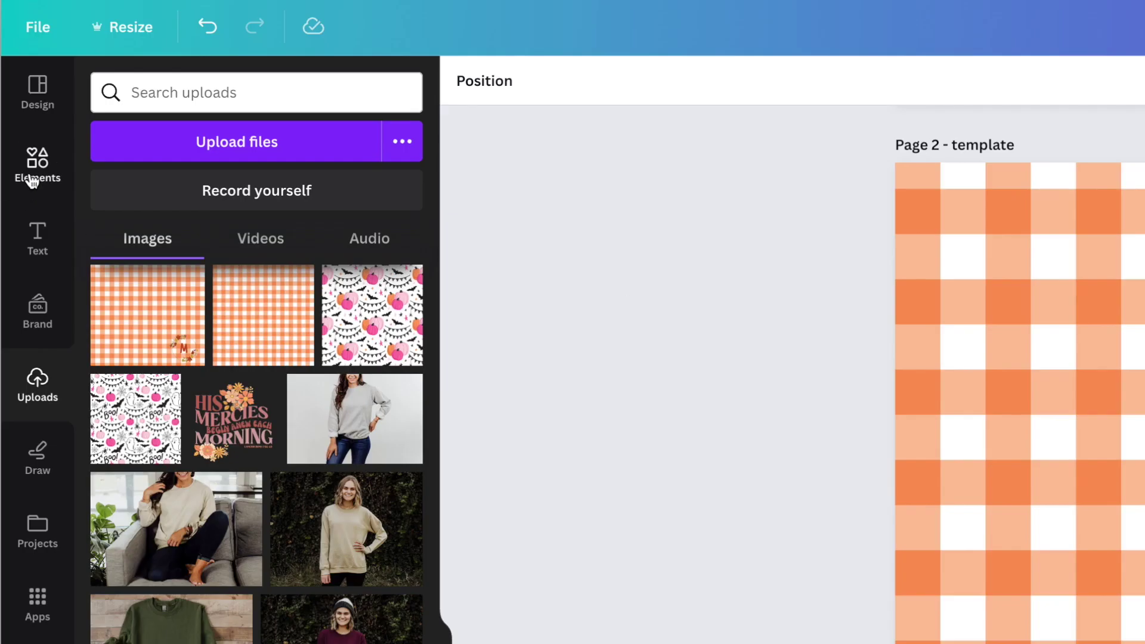
click(18, 102)
click(210, 91)
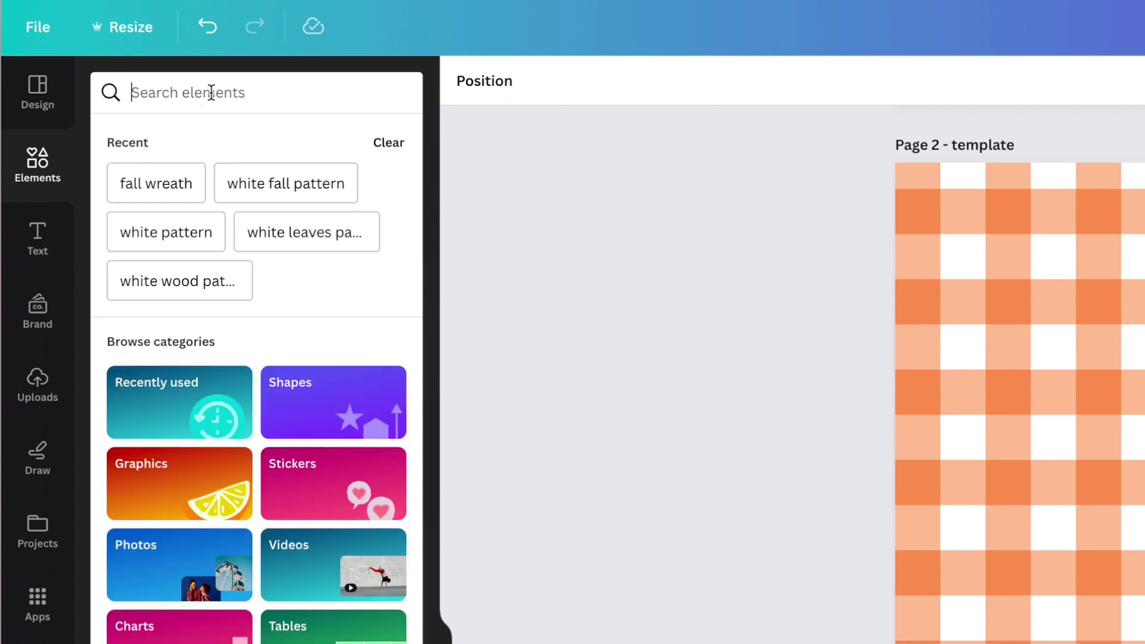
text(fall)
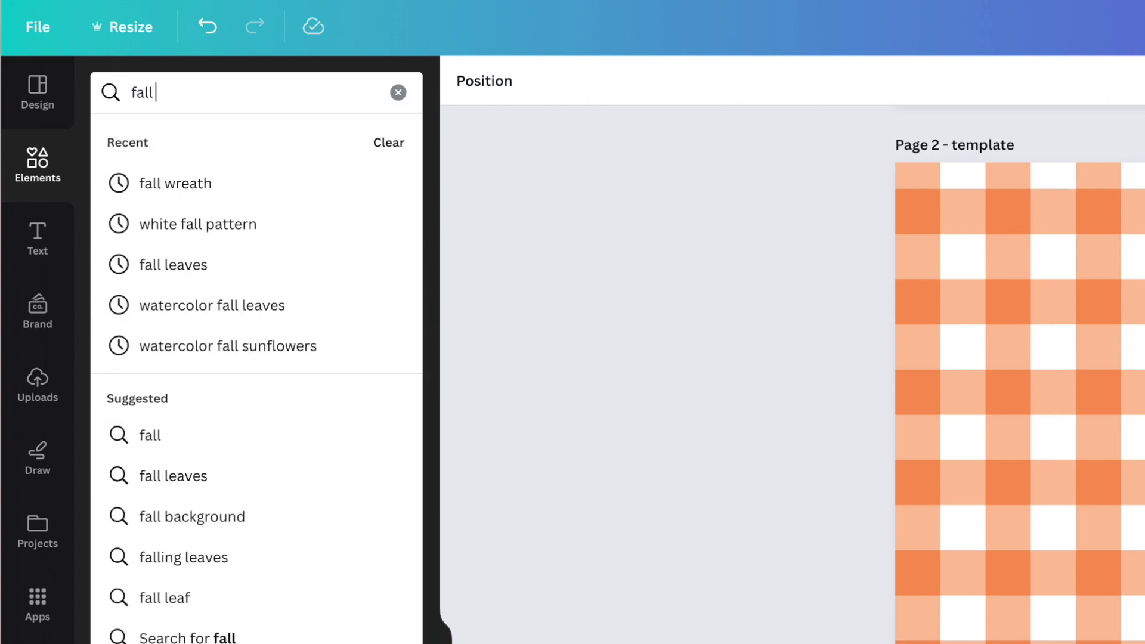
text( wreath)
key(Return)
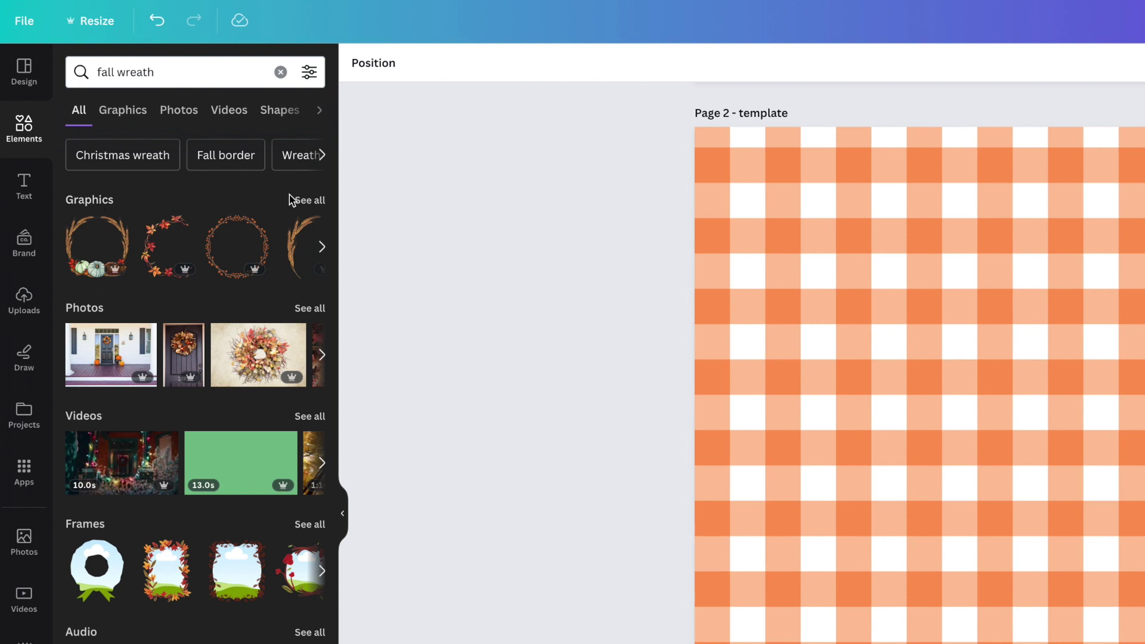
click(309, 200)
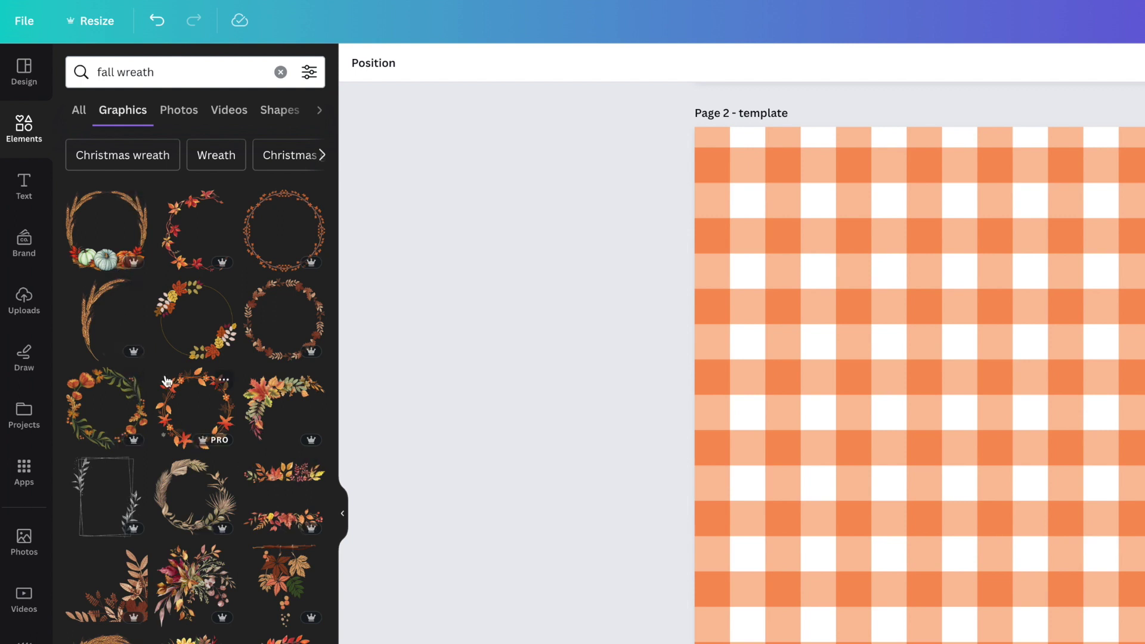
Add the circular wreath with two leaf clusters to page 2, shrink it toward the lower-right corner, and undo its drop into the frame
click(230, 349)
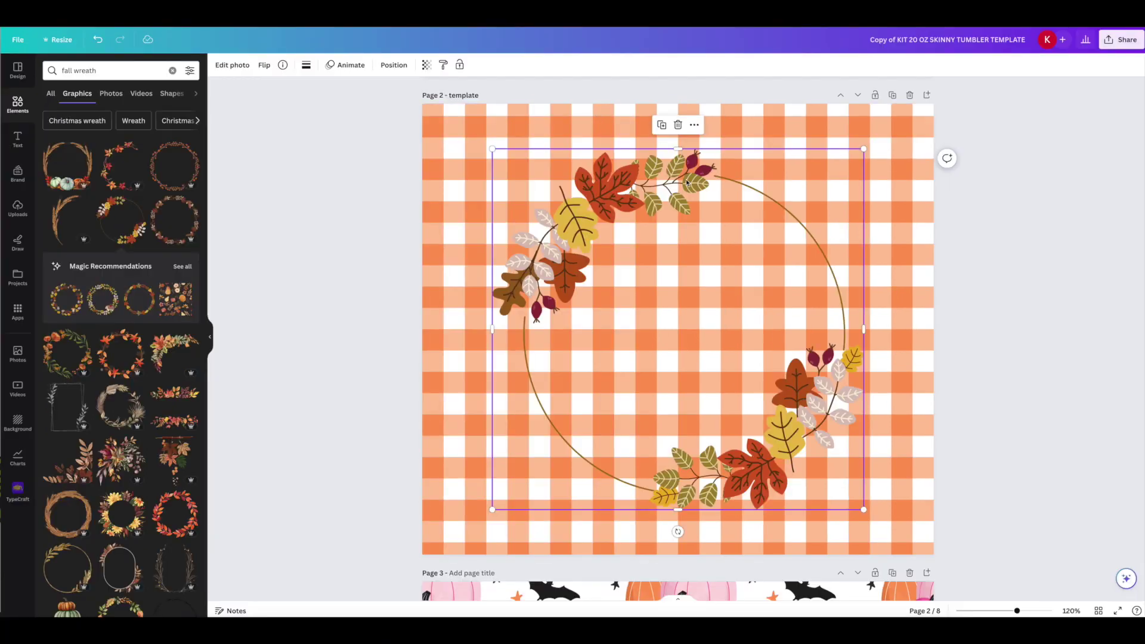
drag(492, 149, 814, 406)
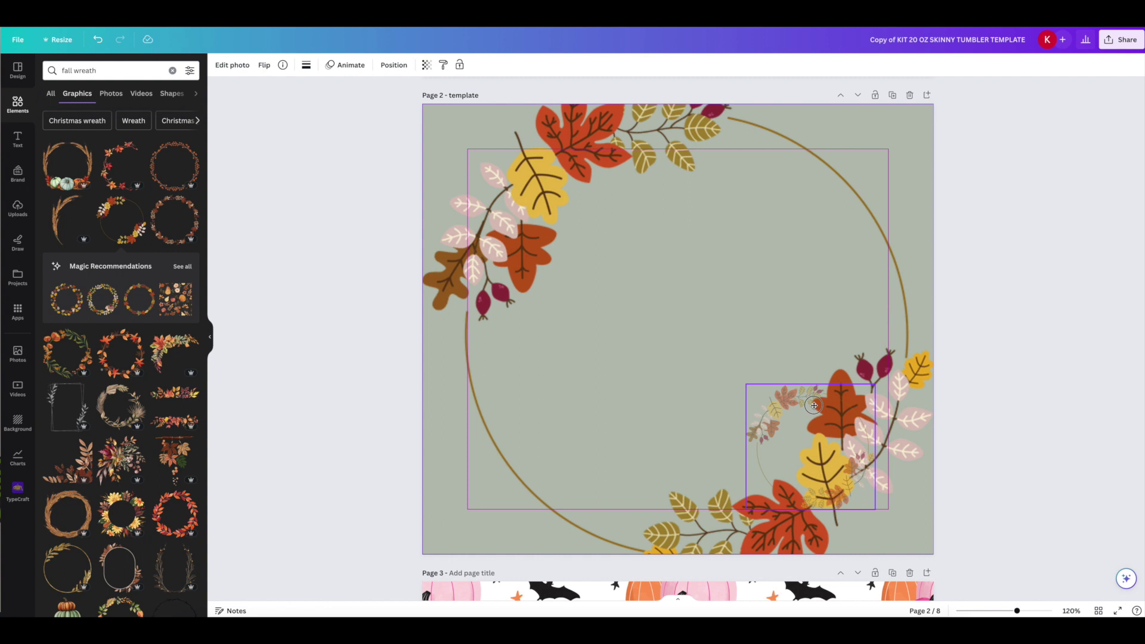
drag(814, 405, 814, 406)
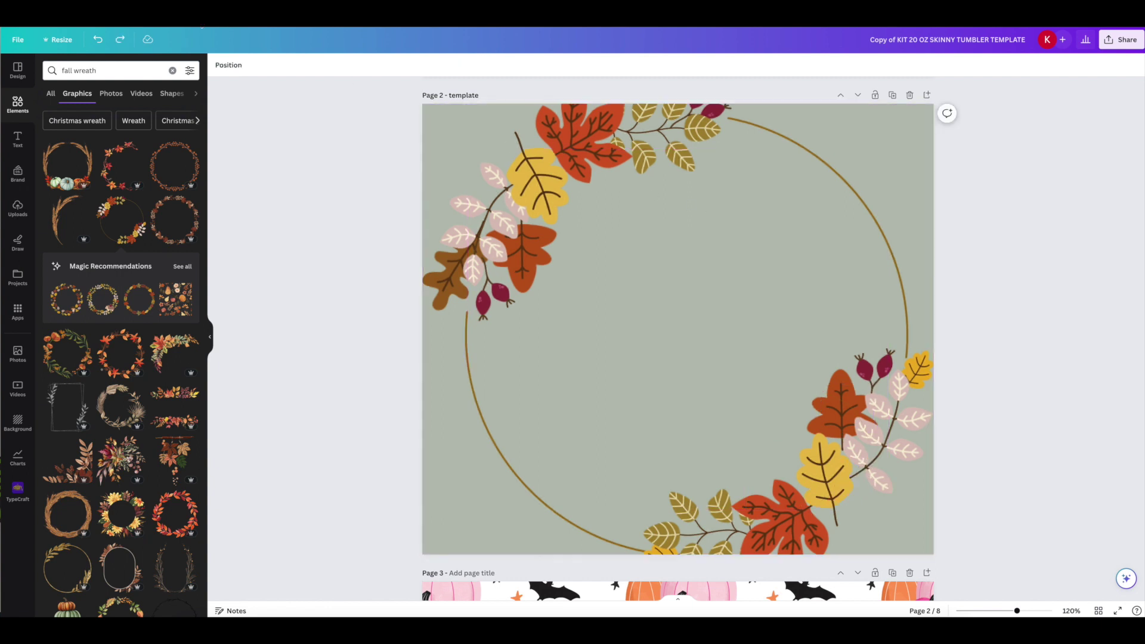
click(98, 40)
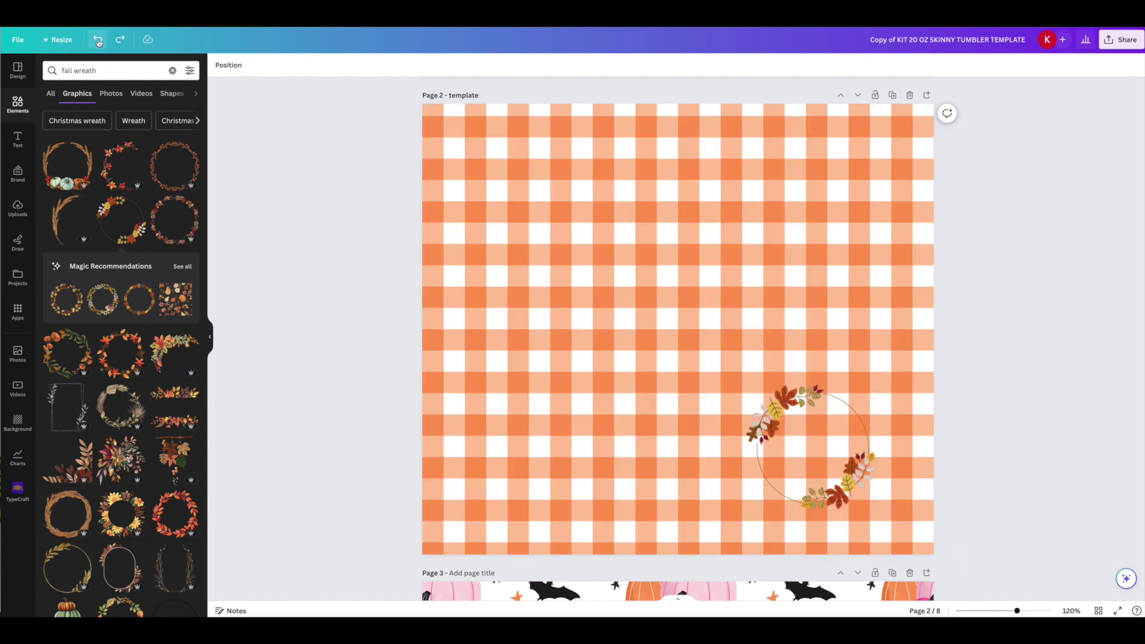
Move the wreath from page 2 onto a new blank page and position it near the page's lower-right corner
click(804, 393)
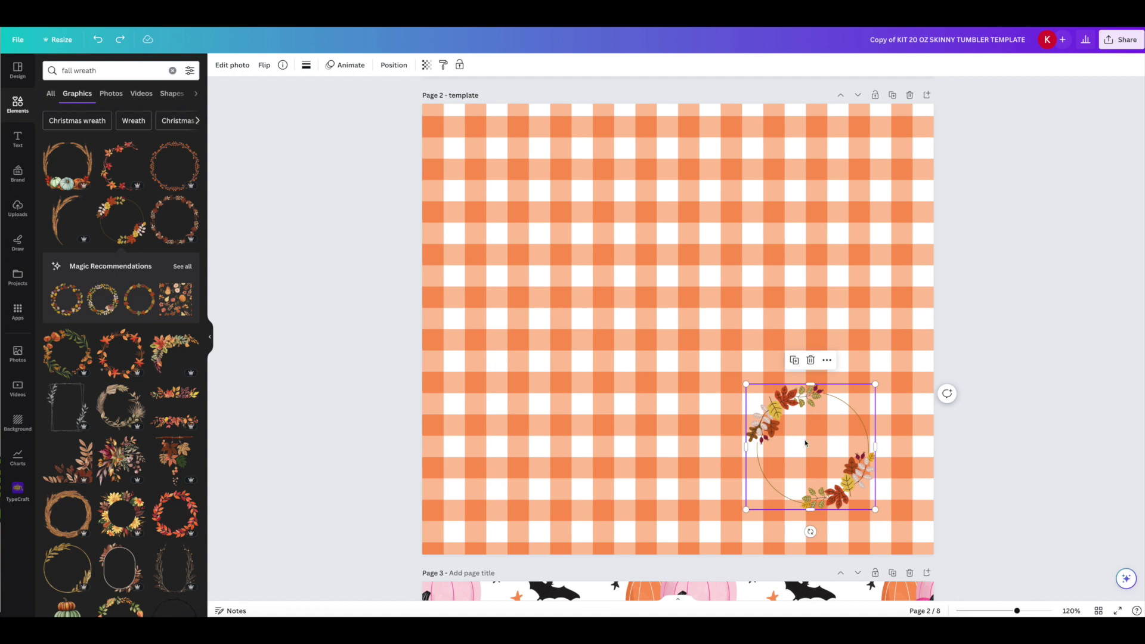
key(Delete)
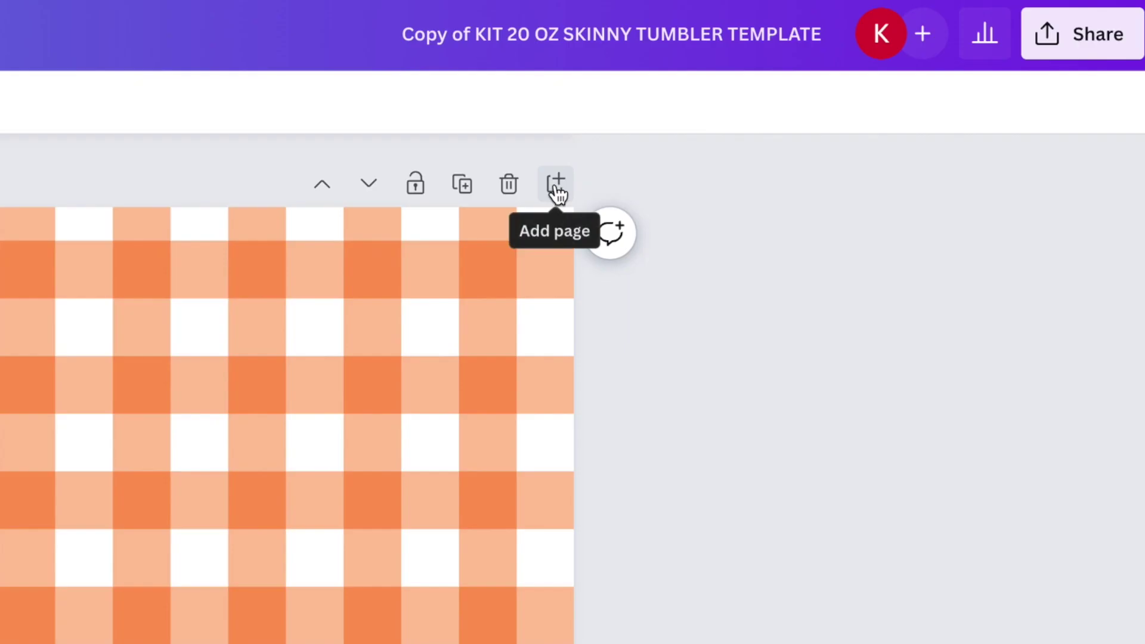
click(556, 185)
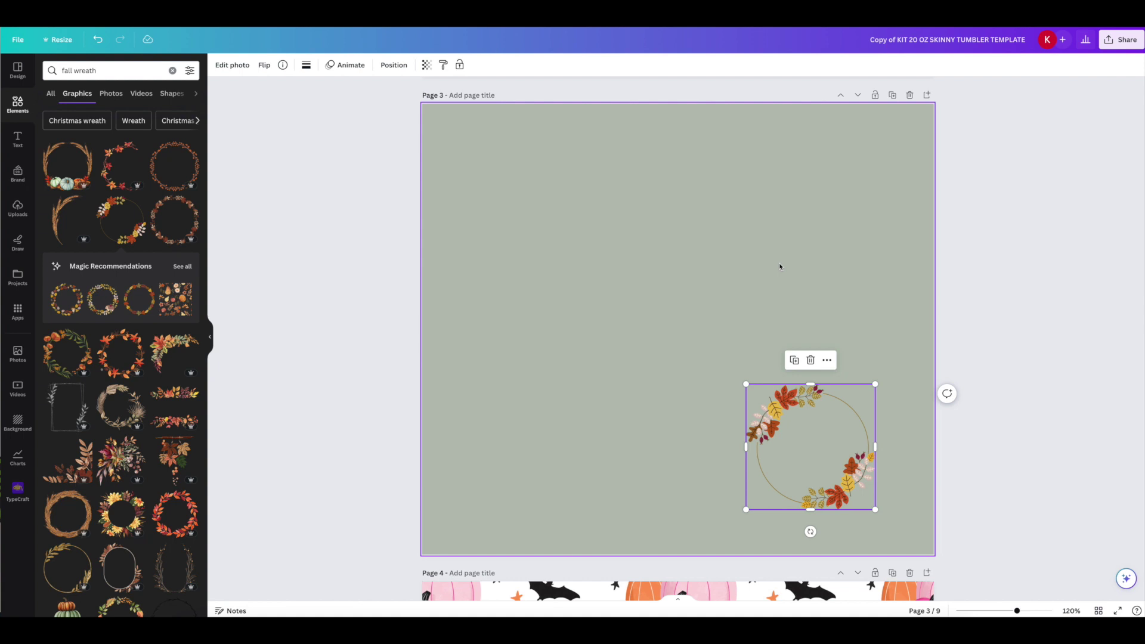
drag(785, 399, 813, 418)
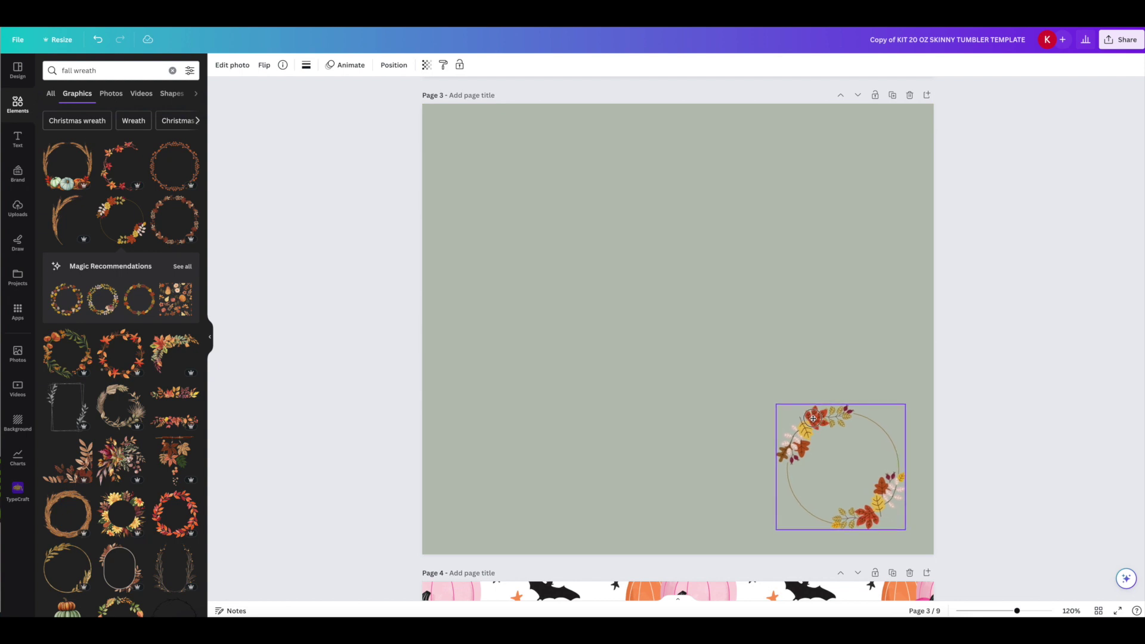
drag(812, 418, 812, 419)
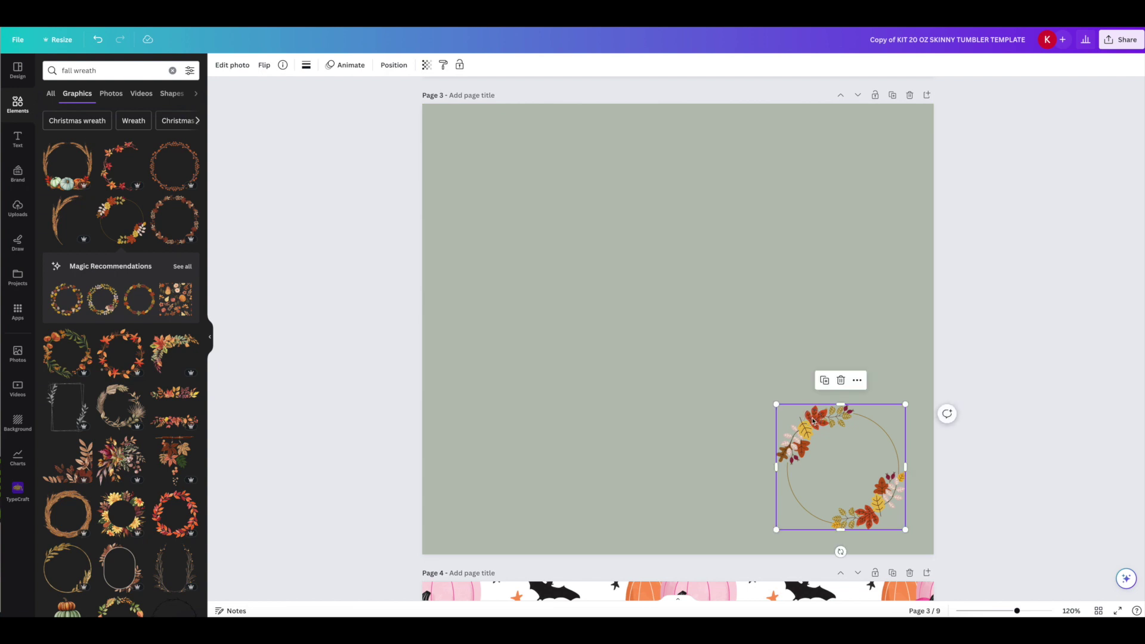
Paste a copy of the repositioned wreath over the orange gingham on page 2
scroll(849, 327, up, 10)
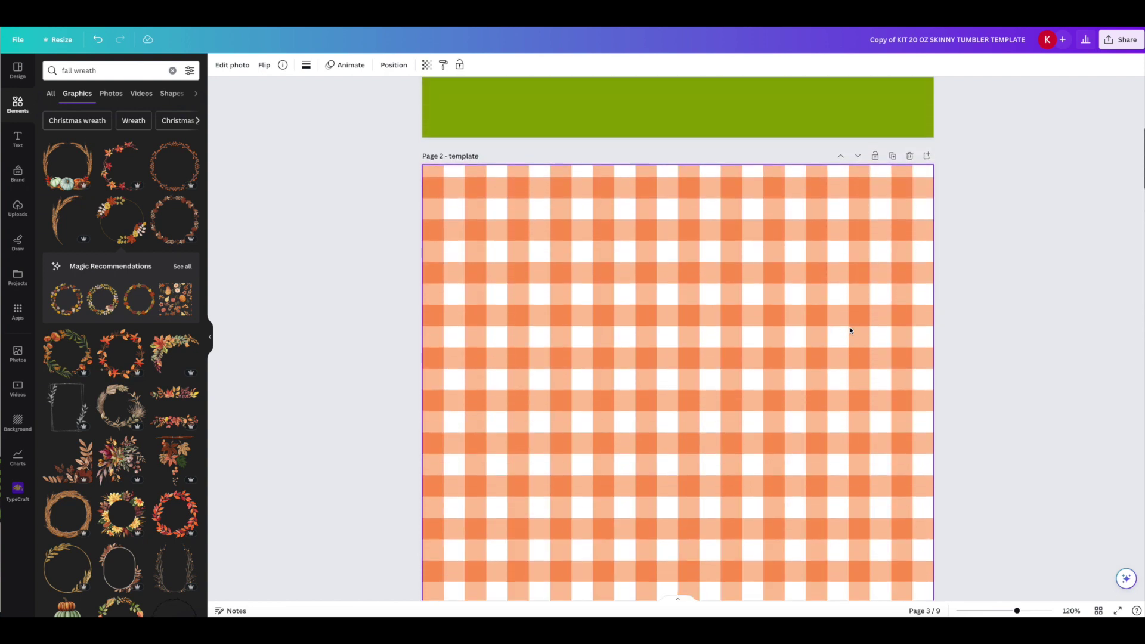
click(849, 330)
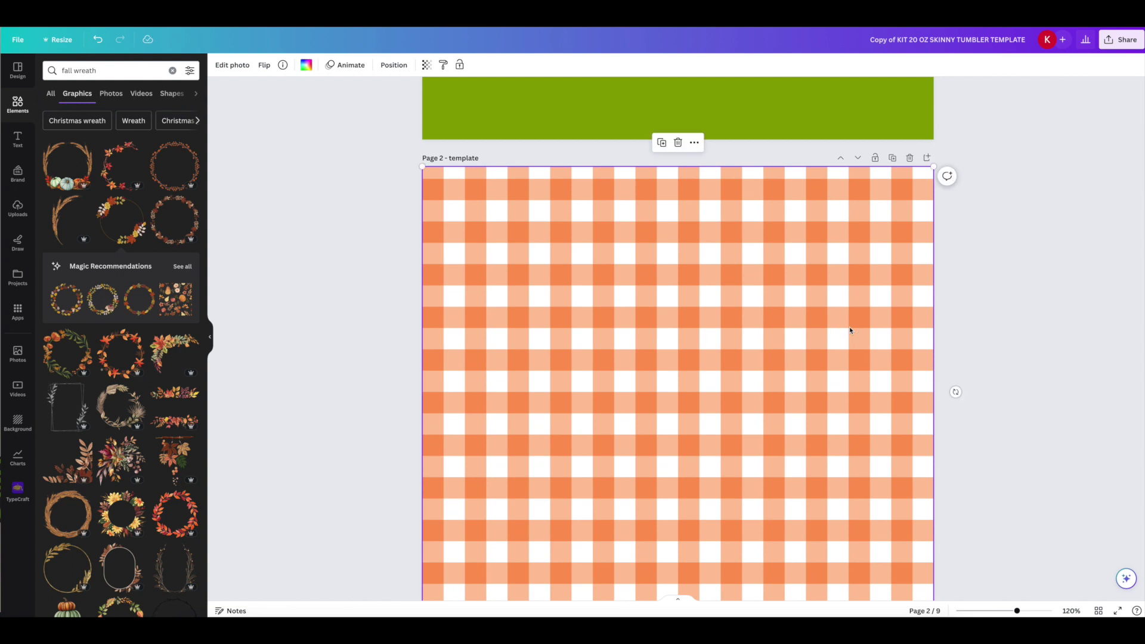
key(ctrl+v)
scroll(849, 330, down, 1)
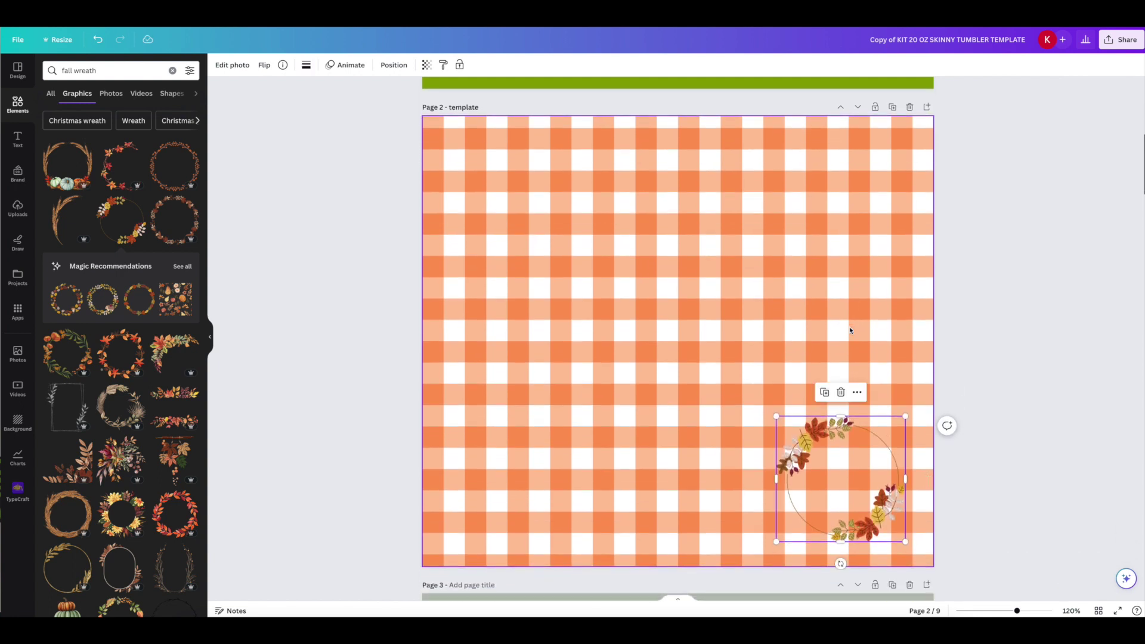
click(913, 382)
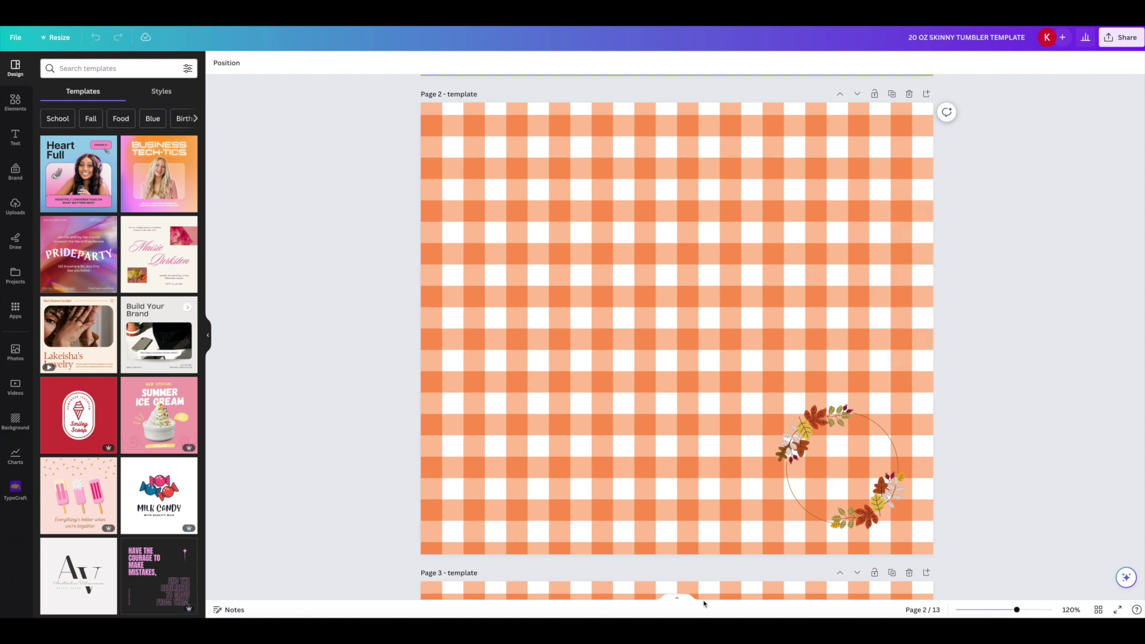
Add a heading to page 2, set its font to Brasika, and replace its text with "M"
click(19, 138)
click(127, 141)
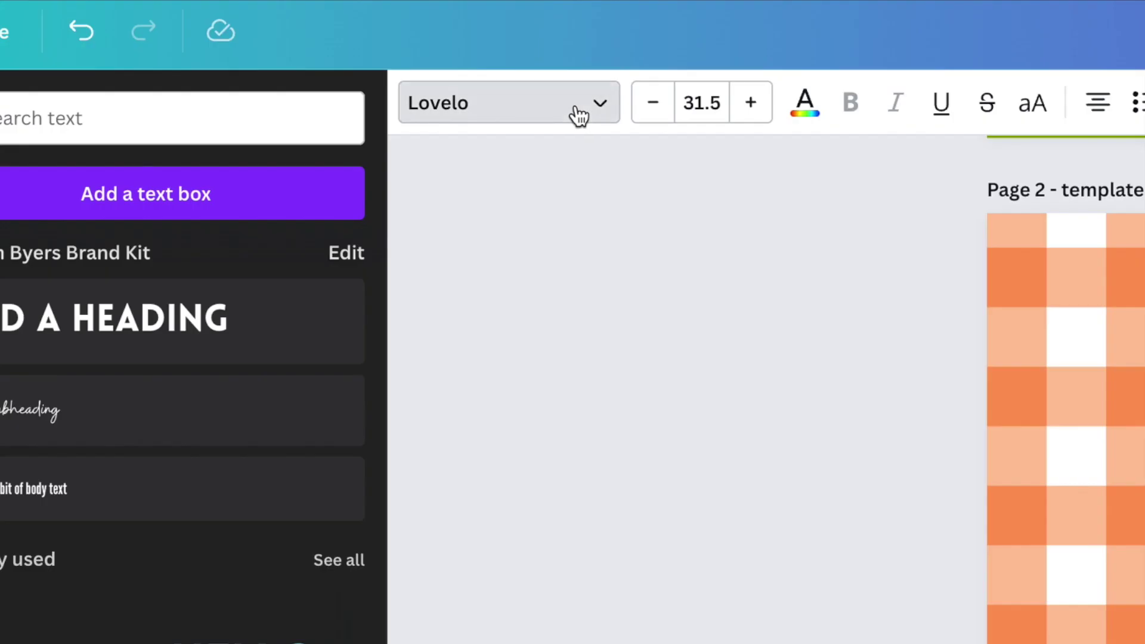
click(577, 115)
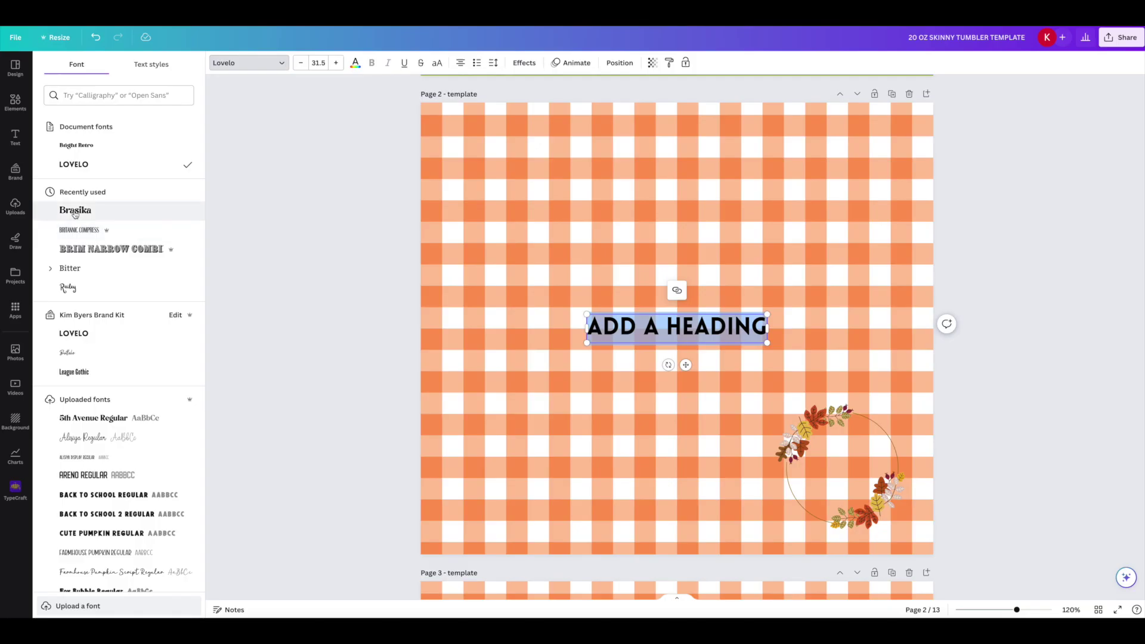
click(75, 211)
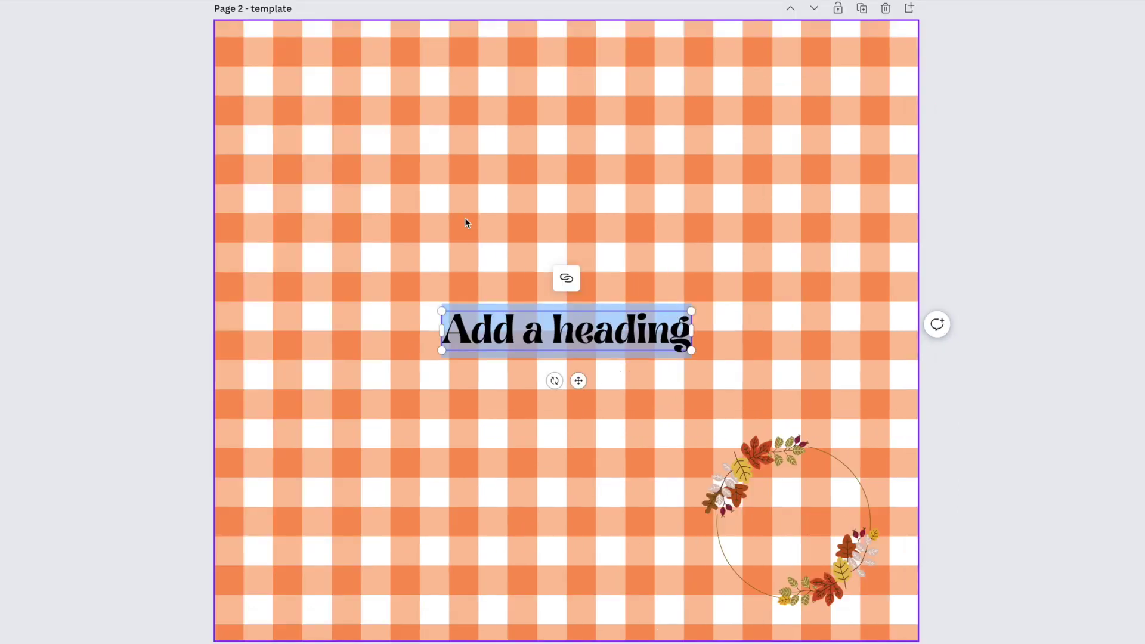
click(458, 332)
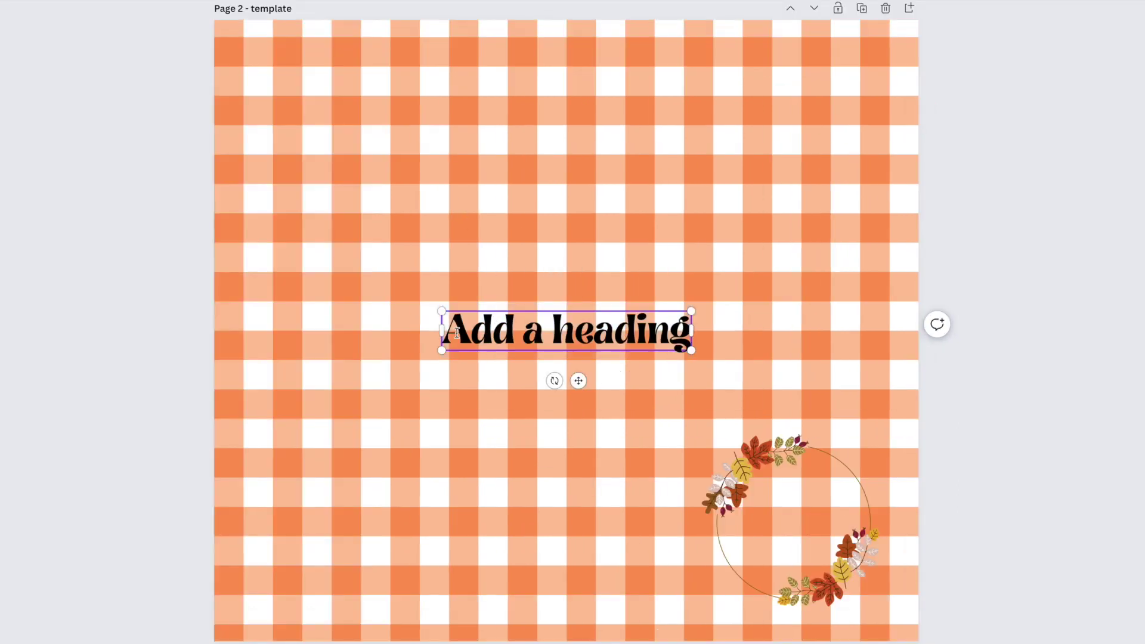
drag(445, 331, 690, 343)
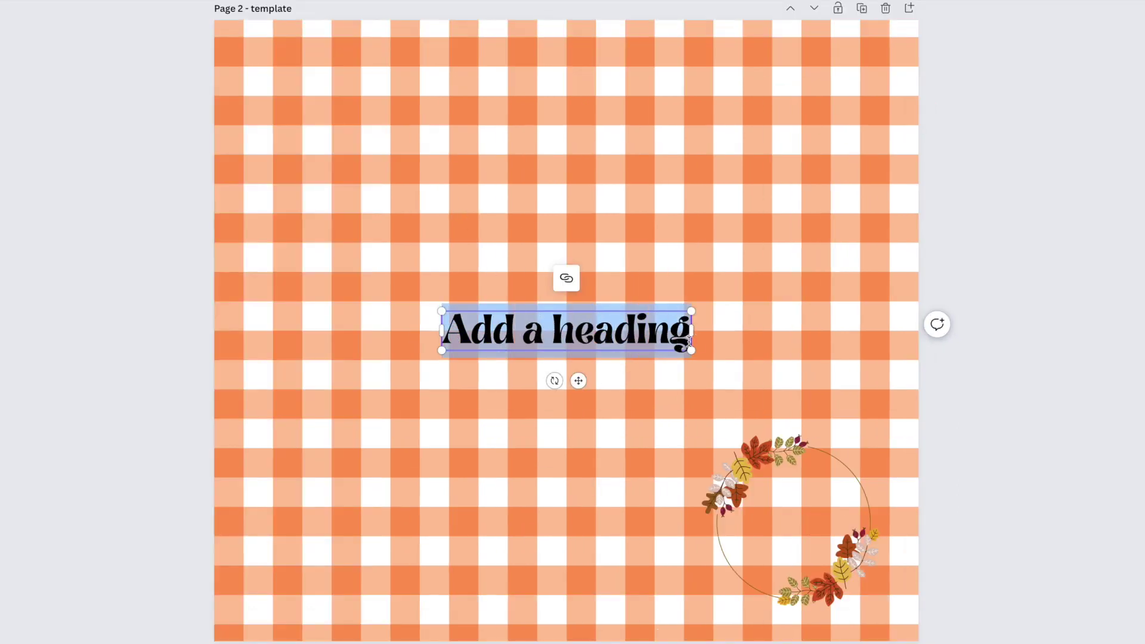
text(M)
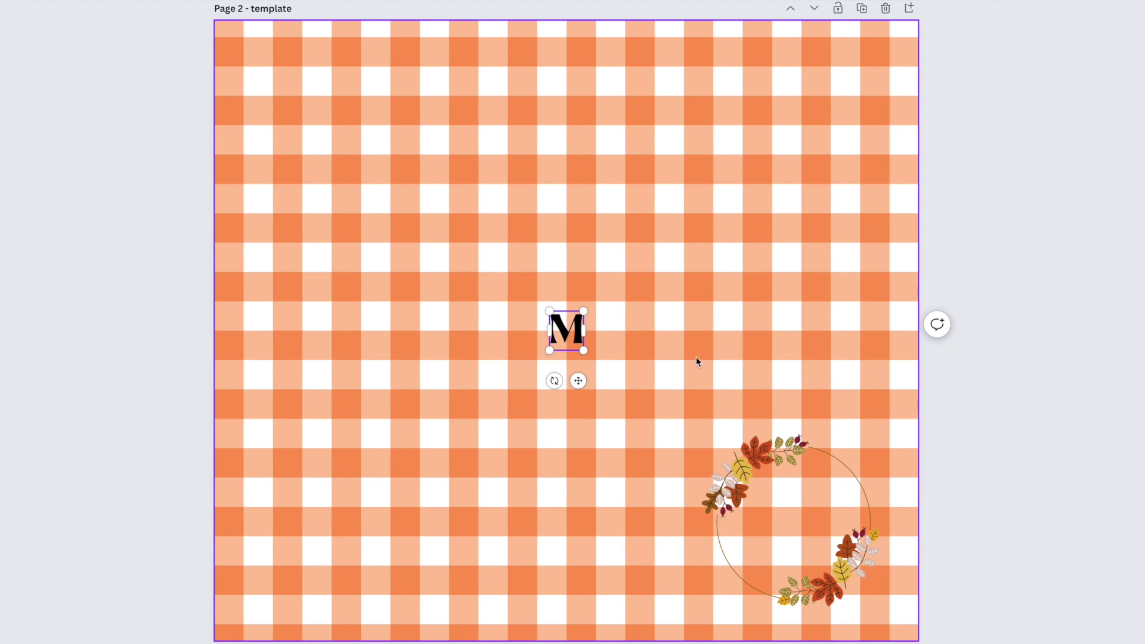
Enlarge the letter M to a font size of about 62.9 and centre it inside the wreath
drag(582, 348, 618, 388)
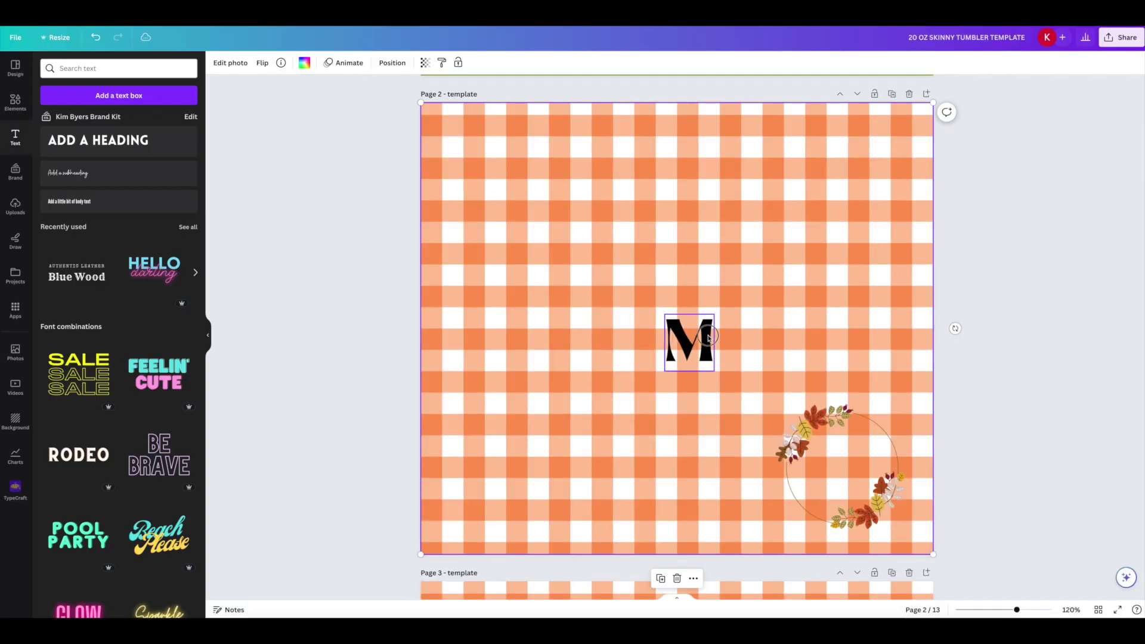
click(691, 340)
drag(717, 346, 861, 458)
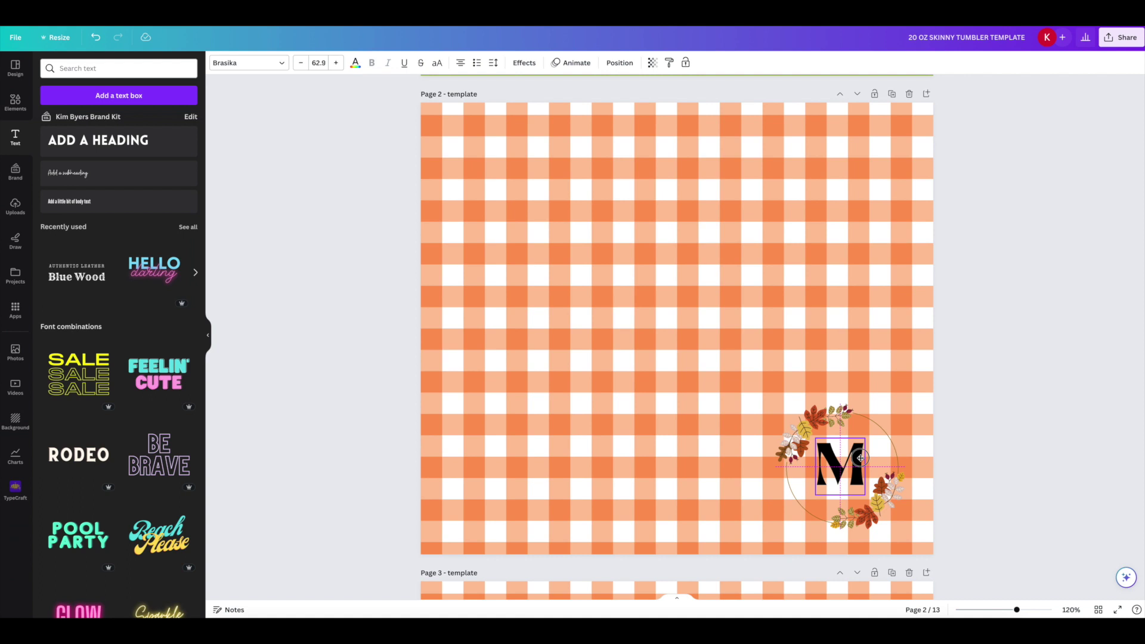
drag(860, 457, 860, 458)
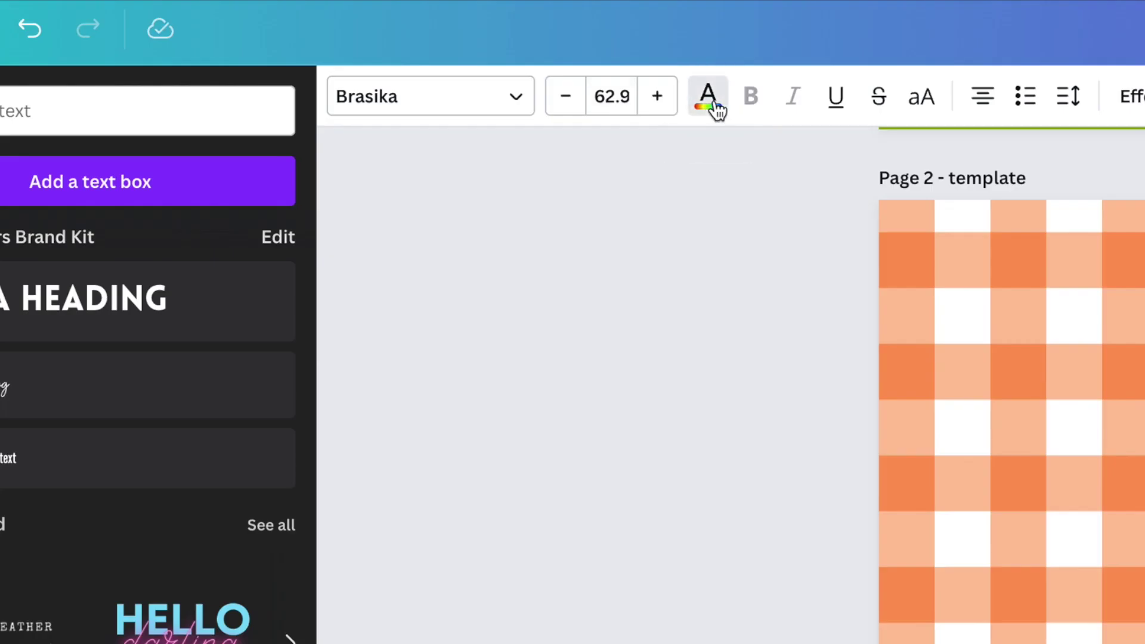
Try the rust red on the letter M, then settle on dark brown from the wreath's photo colors
click(355, 62)
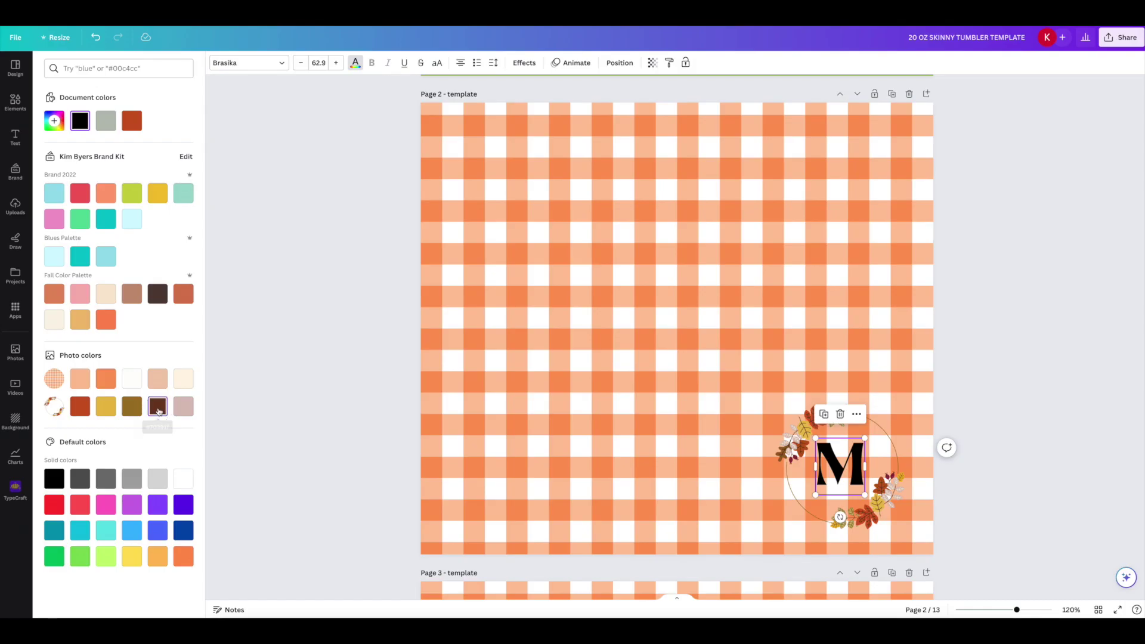
click(165, 407)
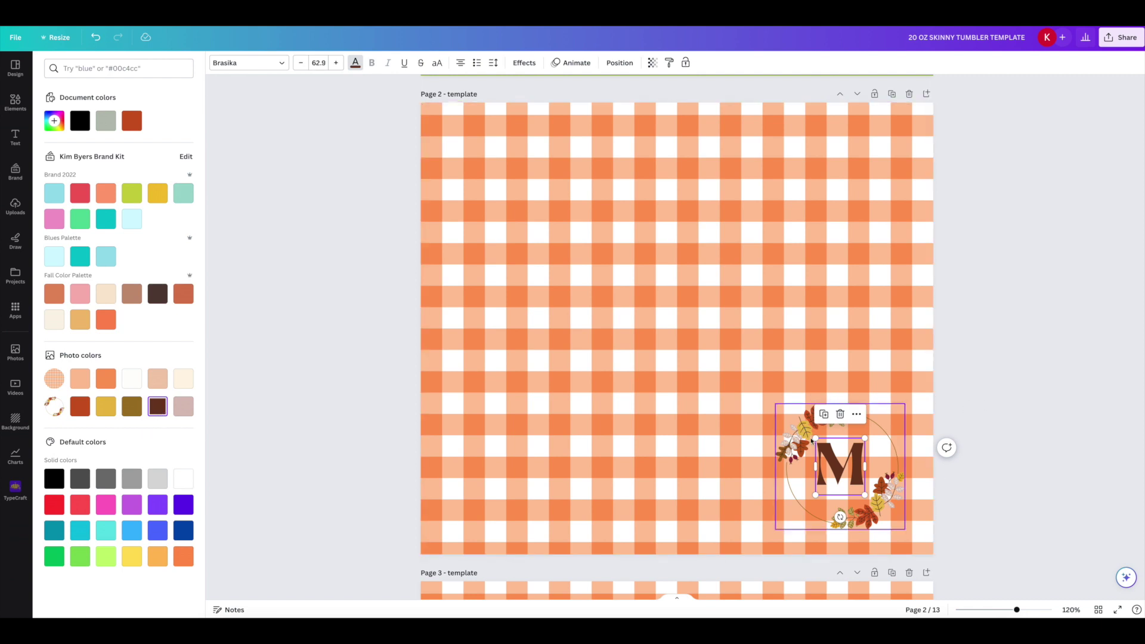
click(80, 406)
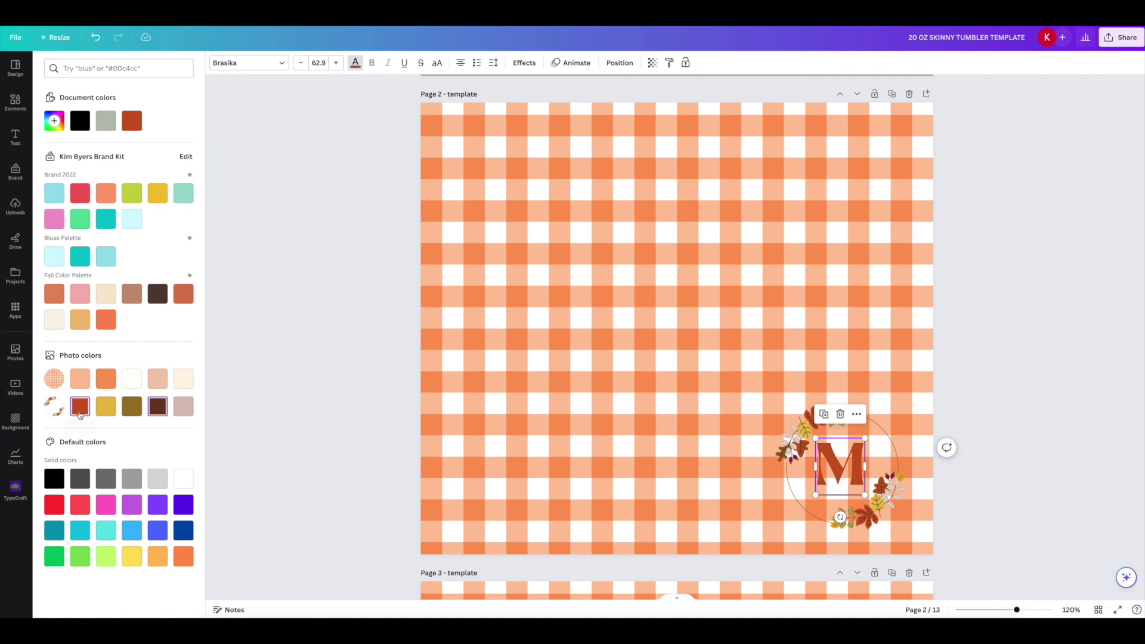
click(154, 409)
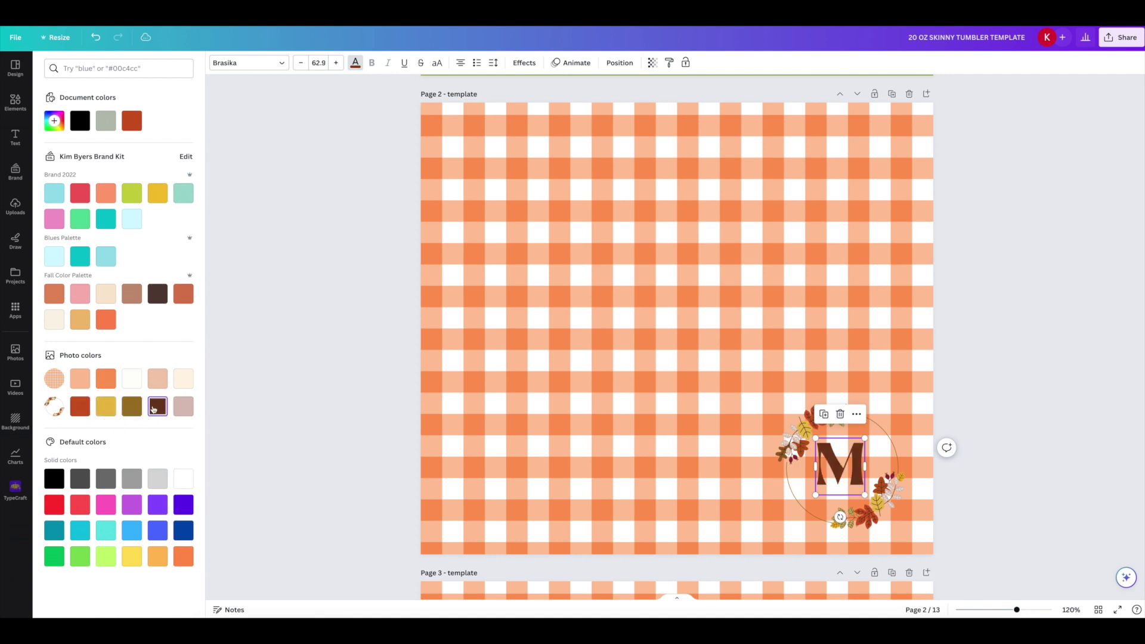
click(862, 382)
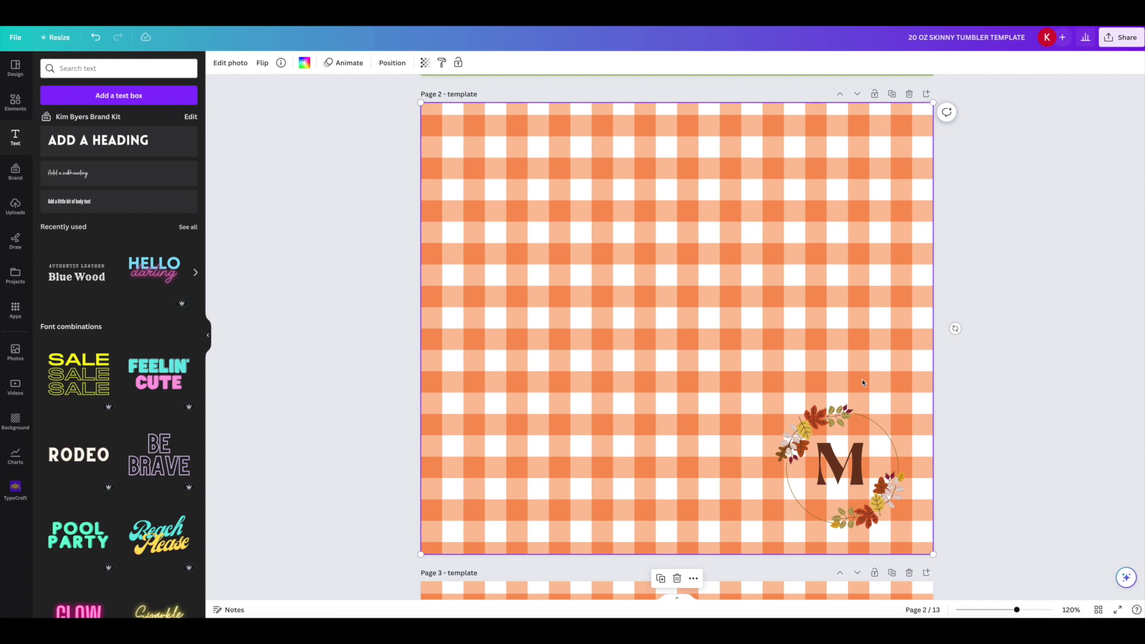
Flip the Happy Halloween pumpkin pattern on page 6 horizontally
scroll(972, 343, down, 5)
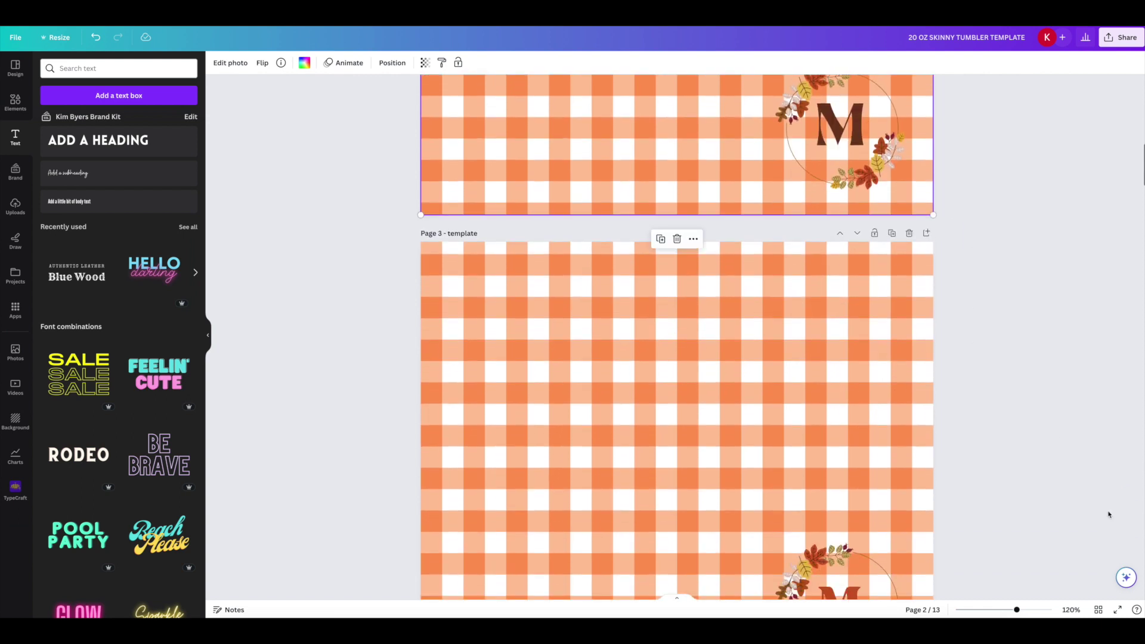
click(1098, 610)
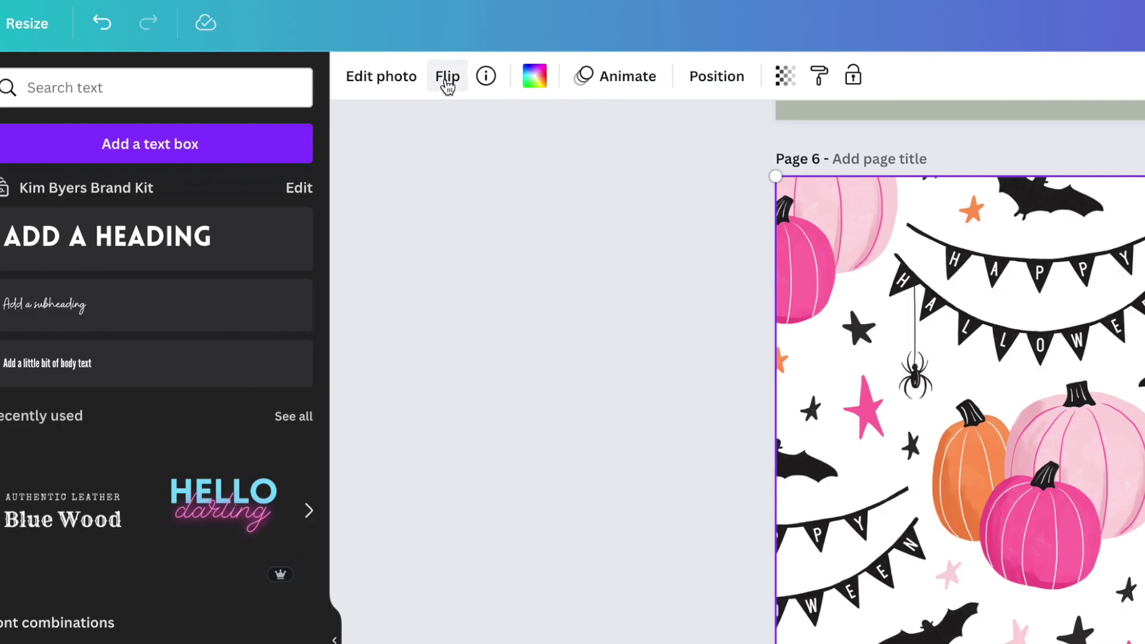
click(447, 80)
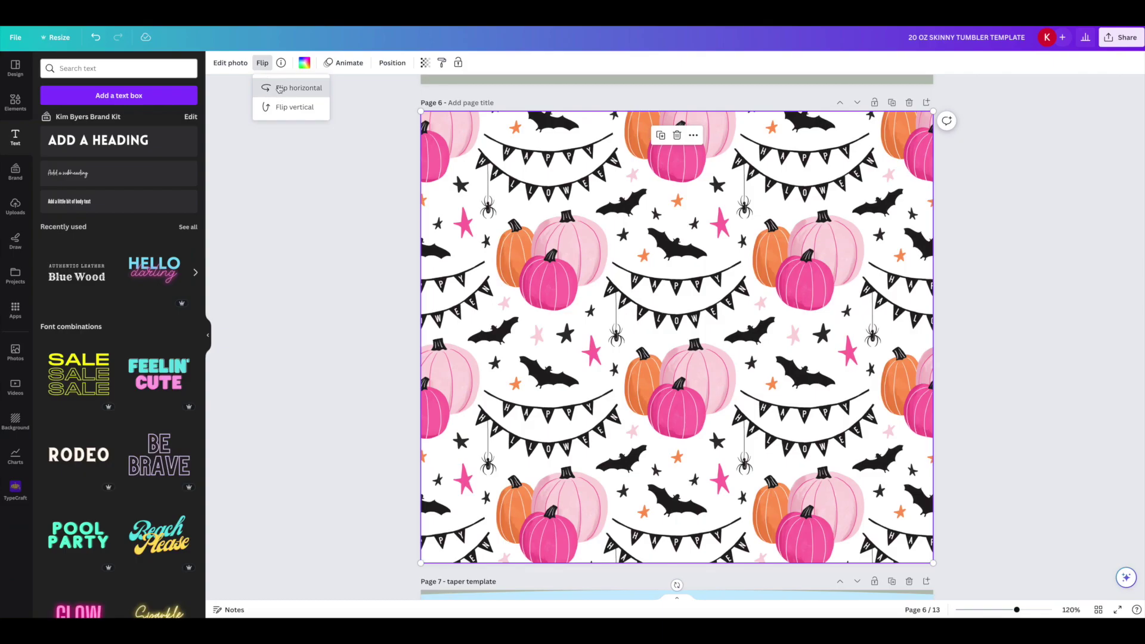
click(518, 128)
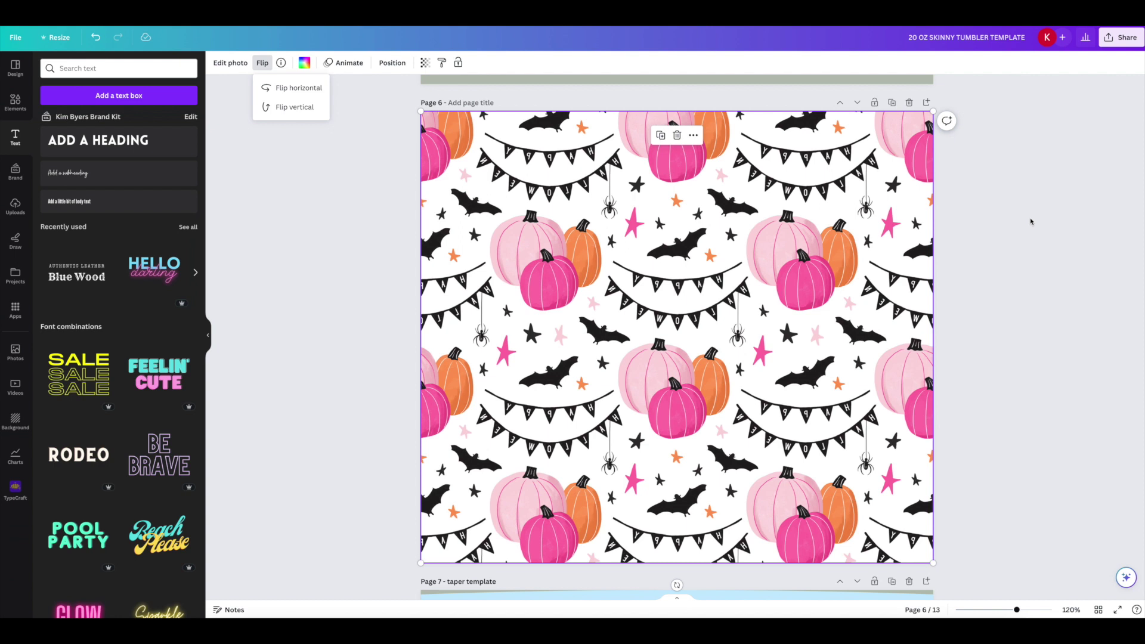
Inspect the gingham background, fall wreath and letter M on page 2 as separate elements
scroll(1116, 150, up, 20)
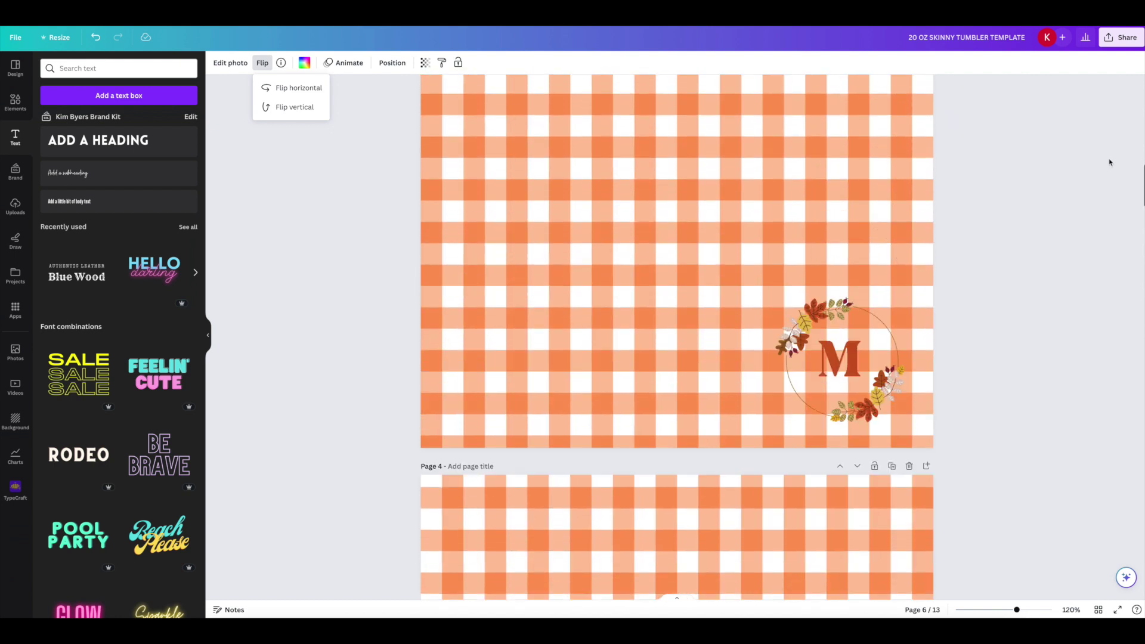
scroll(1109, 162, up, 5)
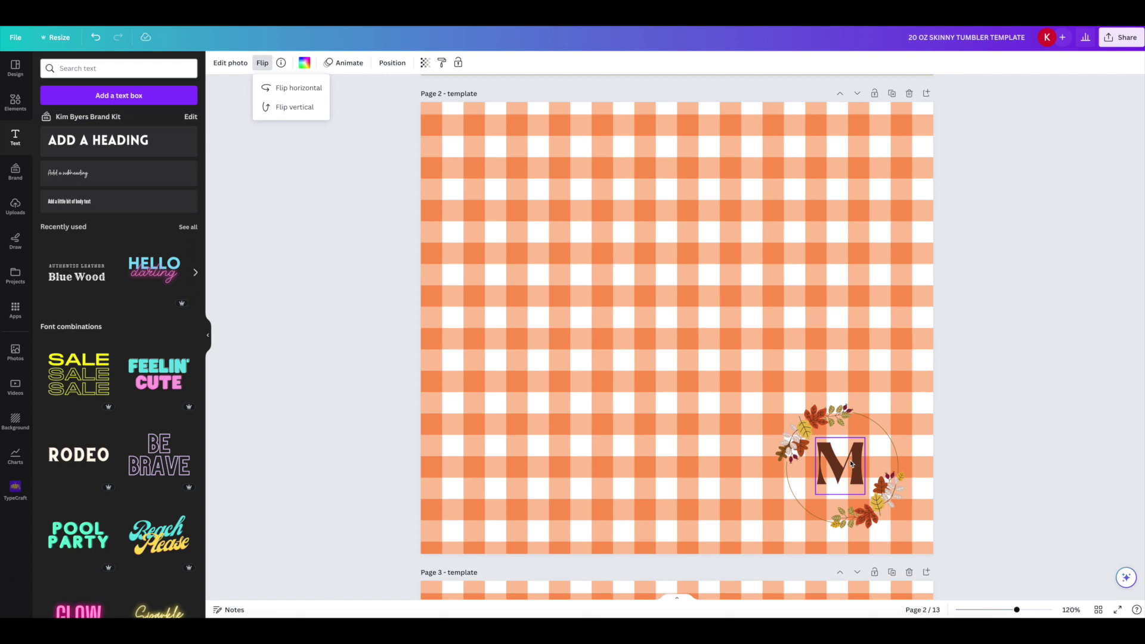
click(793, 343)
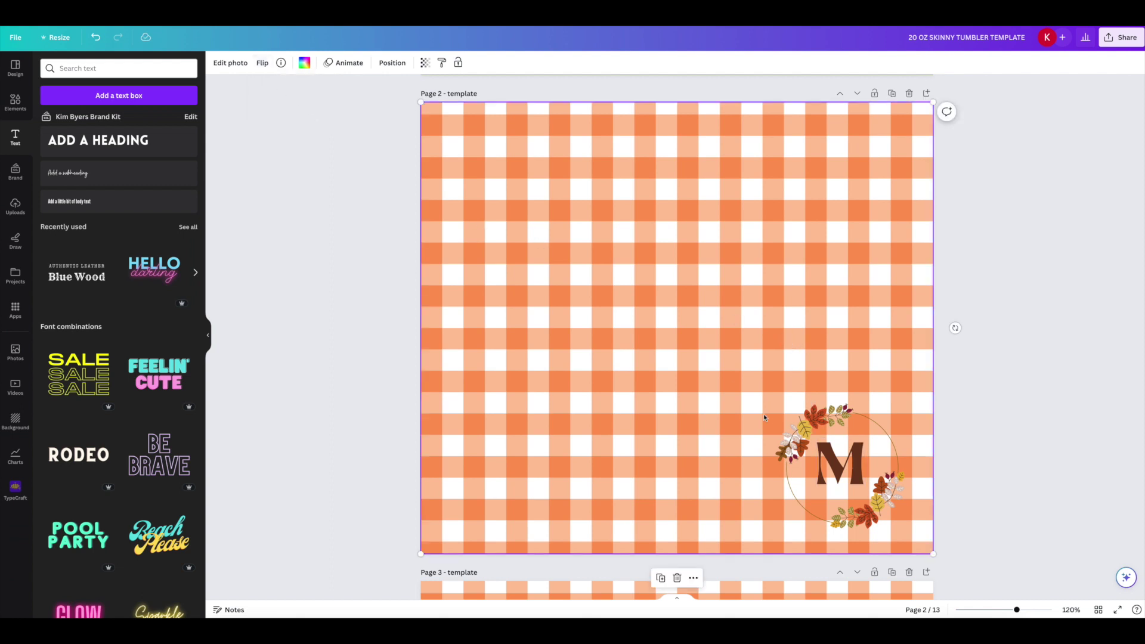
click(805, 421)
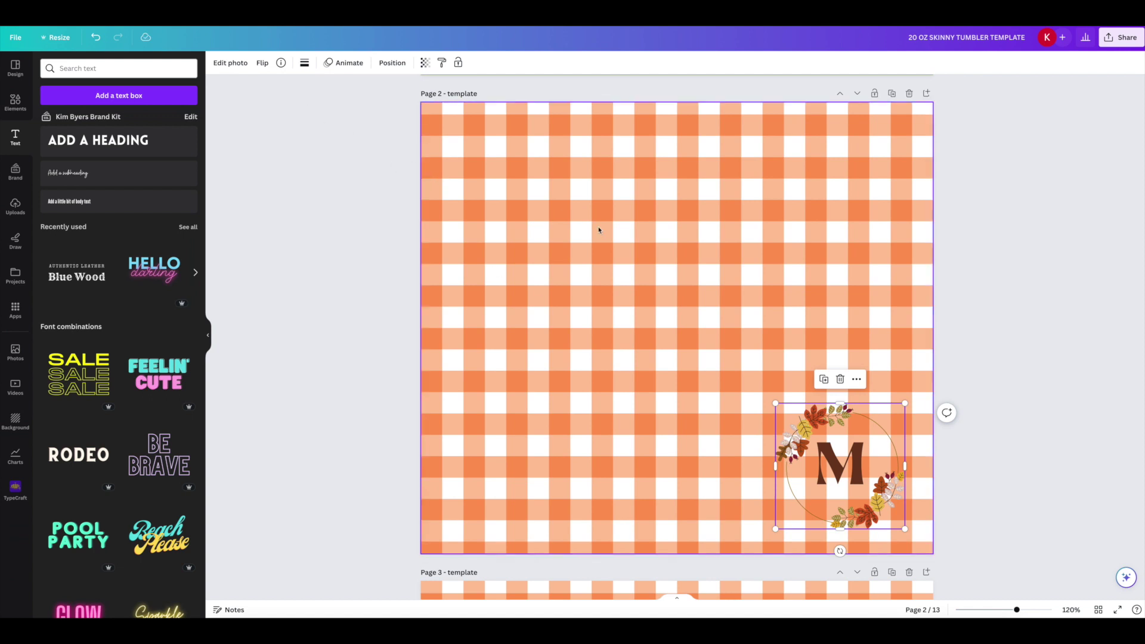
click(860, 457)
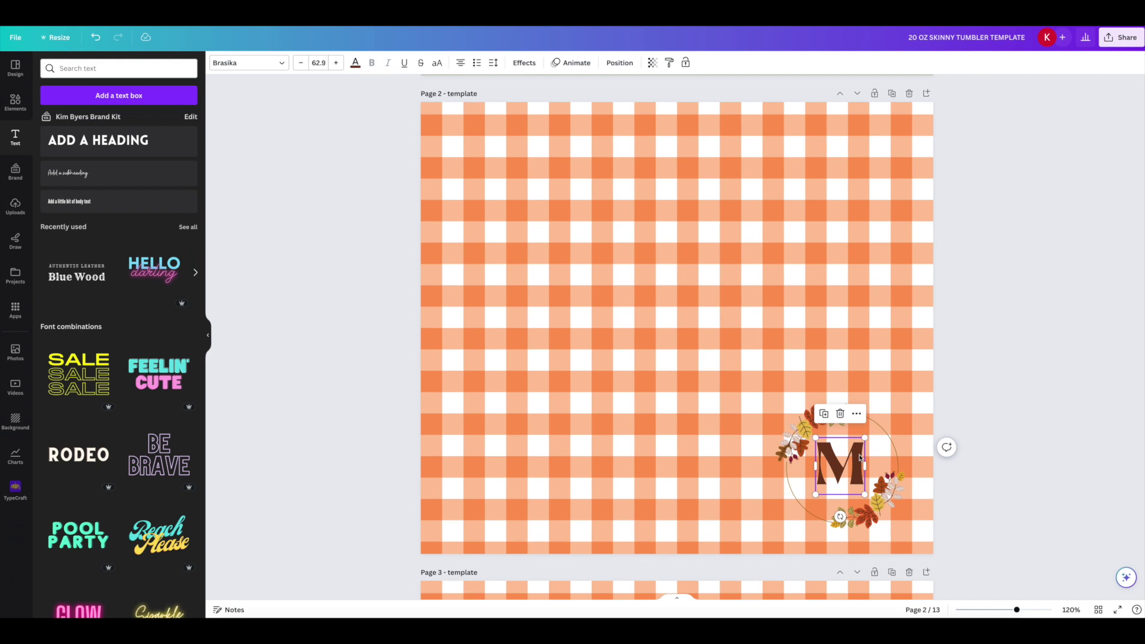
click(987, 389)
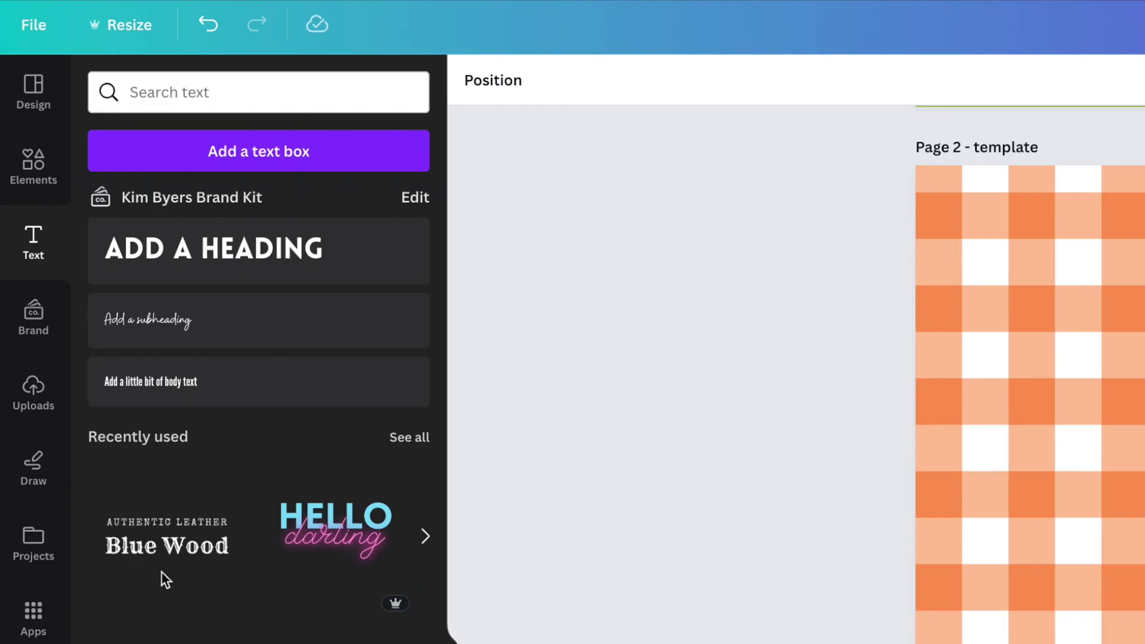
Flip the flattened orange gingham image with the wreath and monogram on page 4 horizontally
click(40, 399)
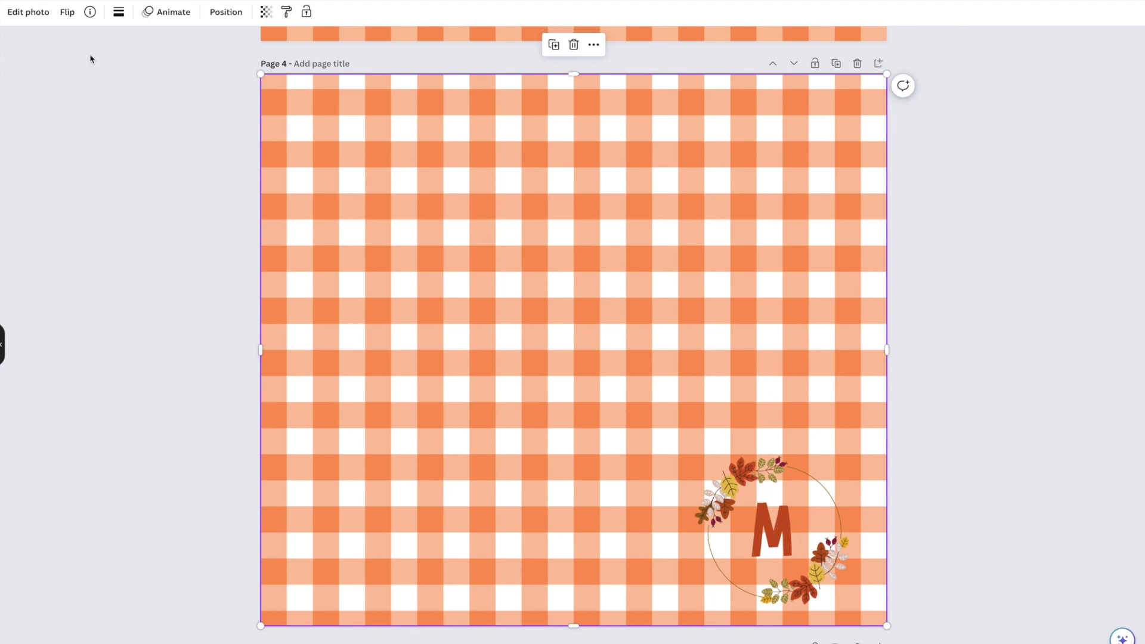
click(65, 12)
click(97, 44)
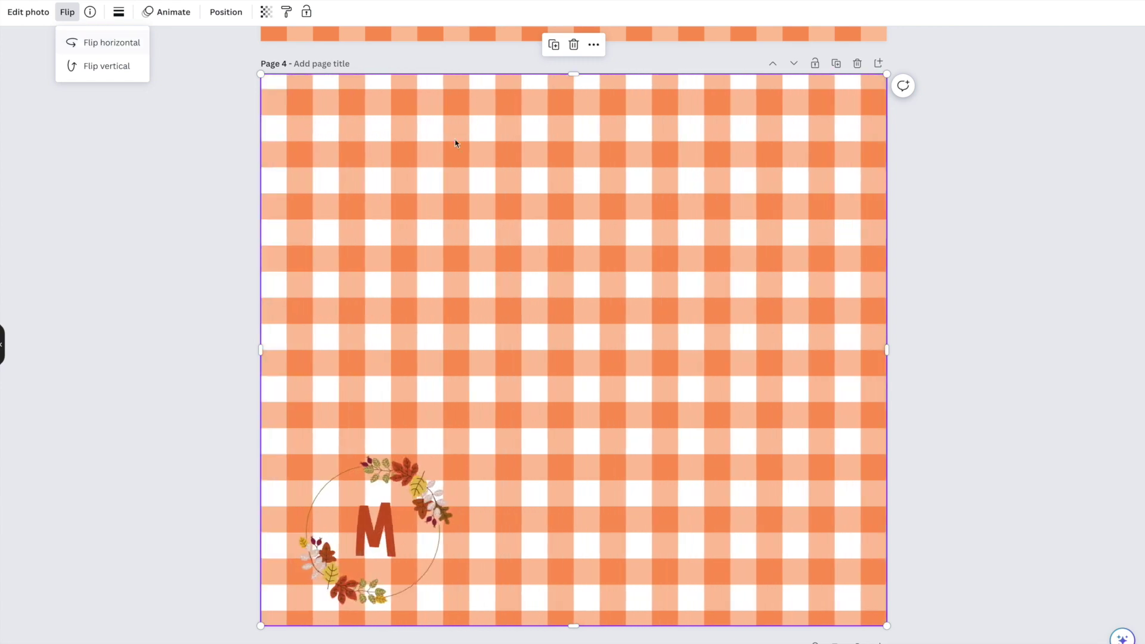
key(Escape)
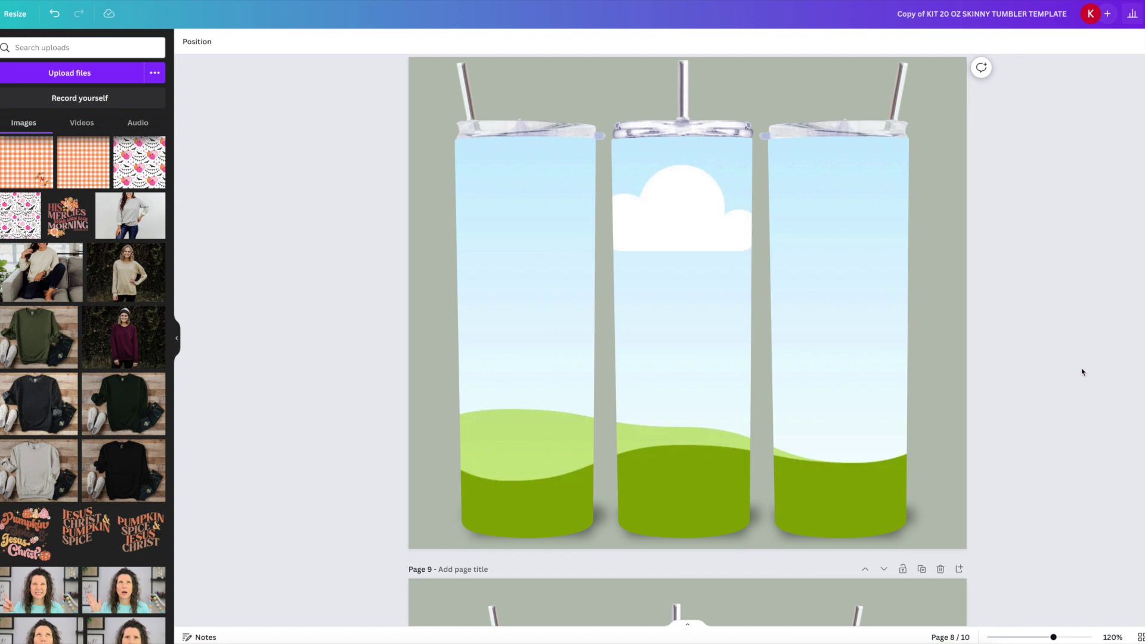
Duplicate the blank three-tumbler mockup on page 8 and fill the copy's frame with the uploaded Halloween pumpkin pattern
scroll(997, 338, up, 1)
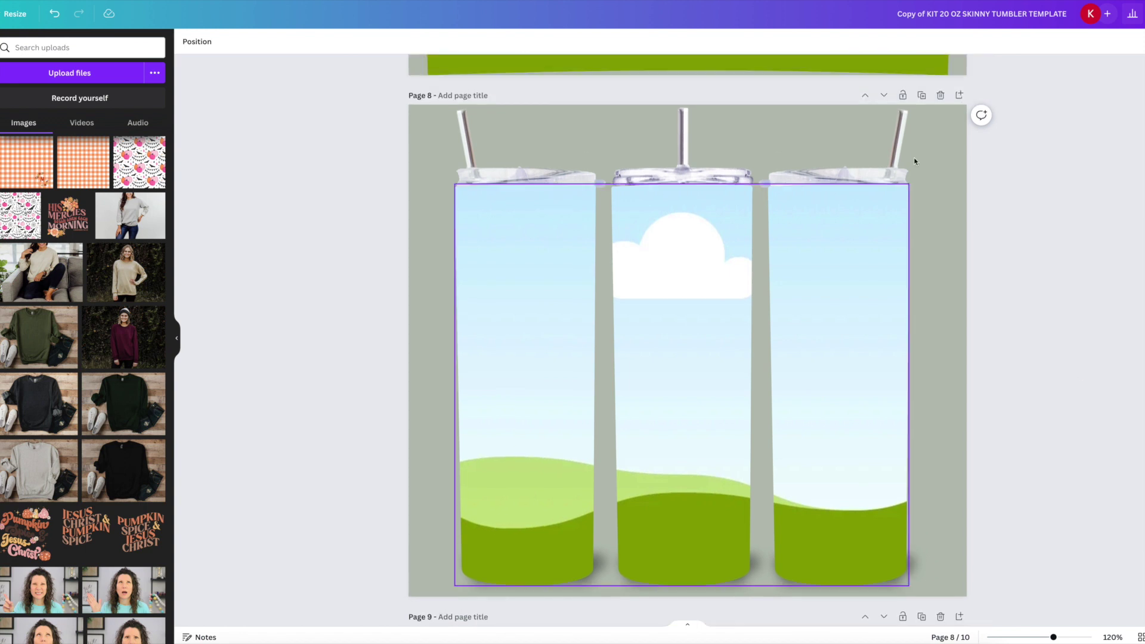
click(922, 96)
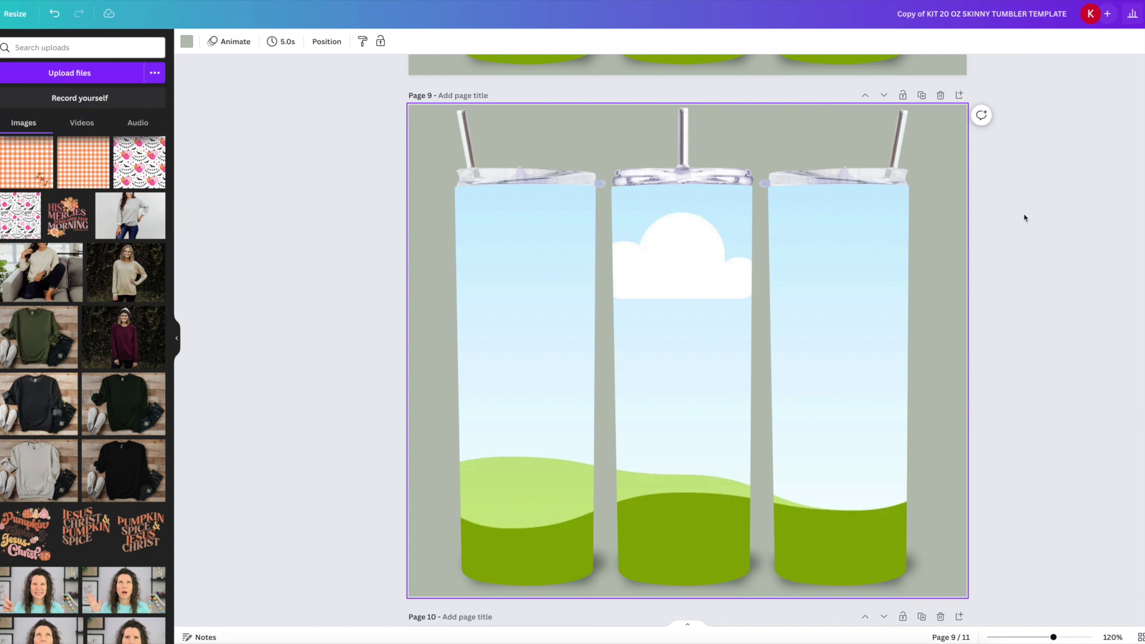
scroll(217, 202, up, 1)
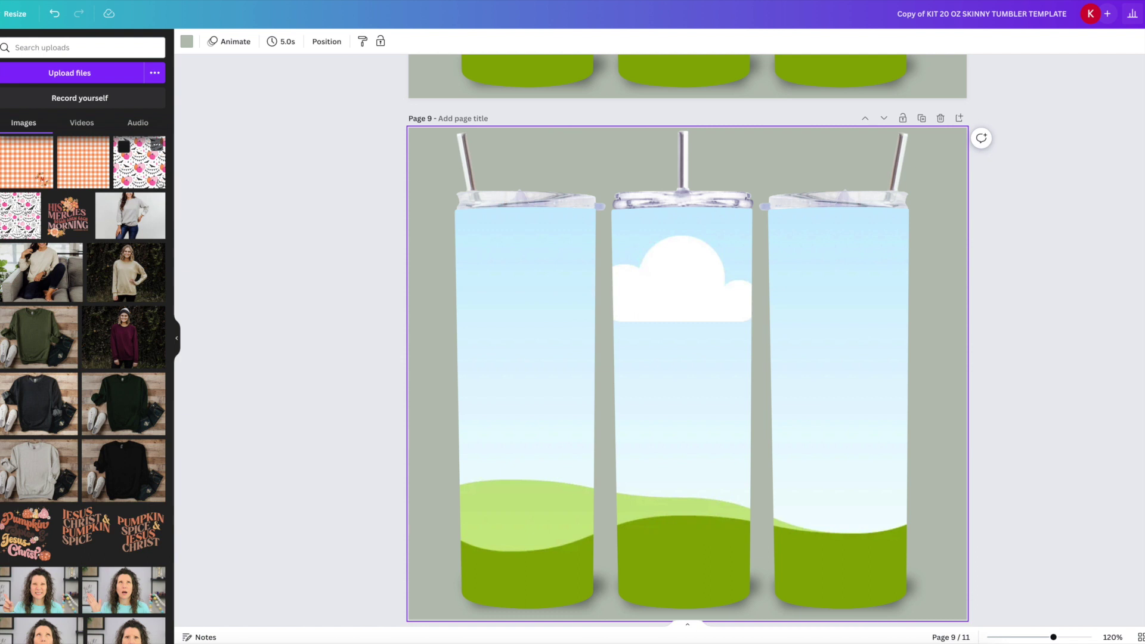
drag(139, 166, 492, 308)
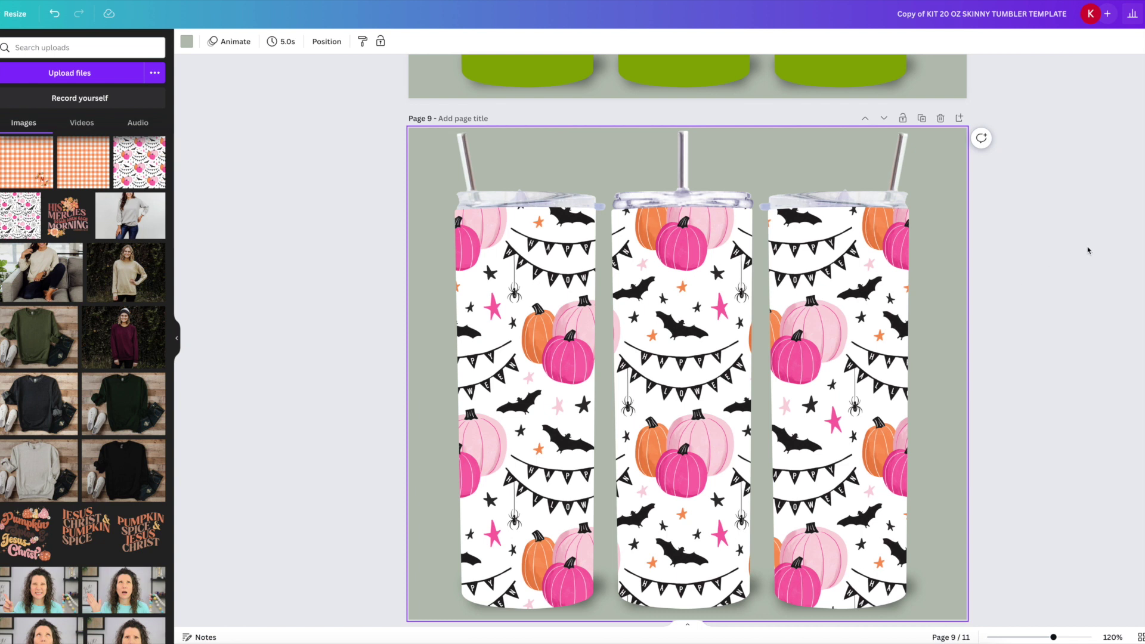
Duplicate the blank page 8 mockup again and fill the new copy's frame with the uploaded gingham wreath monogram design
scroll(1088, 249, down, 4)
scroll(1088, 250, up, 7)
scroll(1087, 249, up, 4)
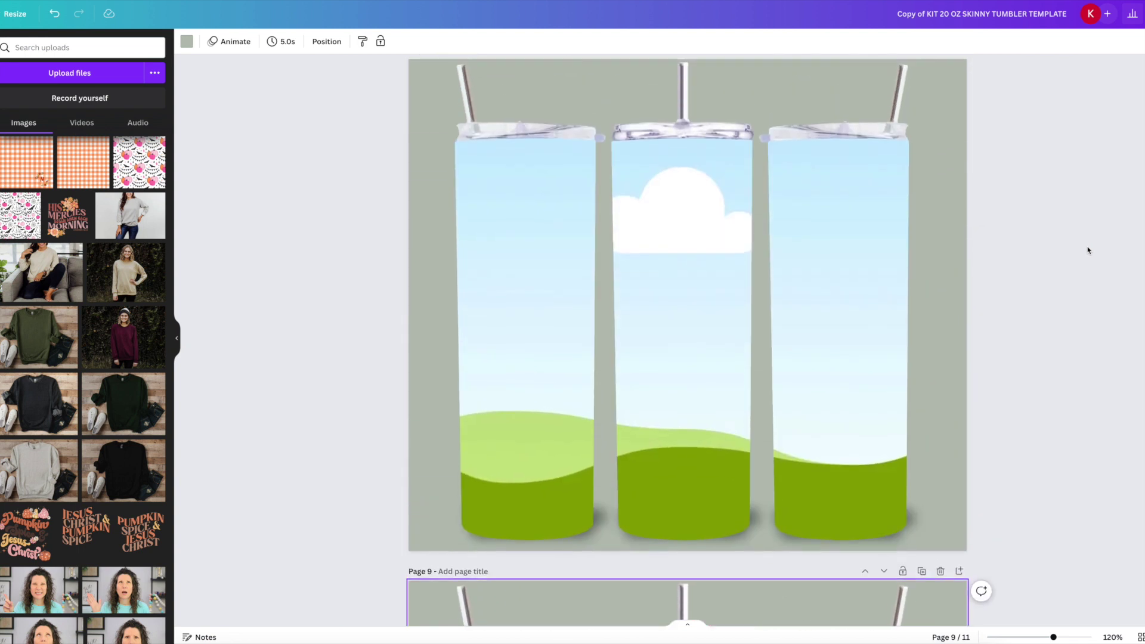
click(922, 95)
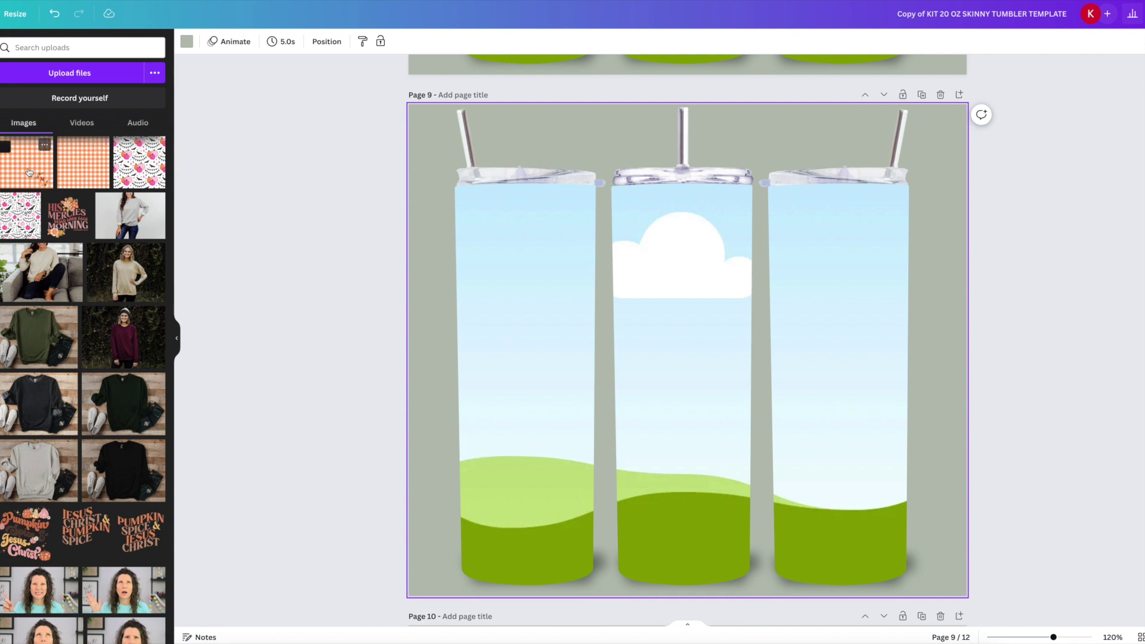
drag(27, 168, 508, 311)
drag(508, 313, 875, 281)
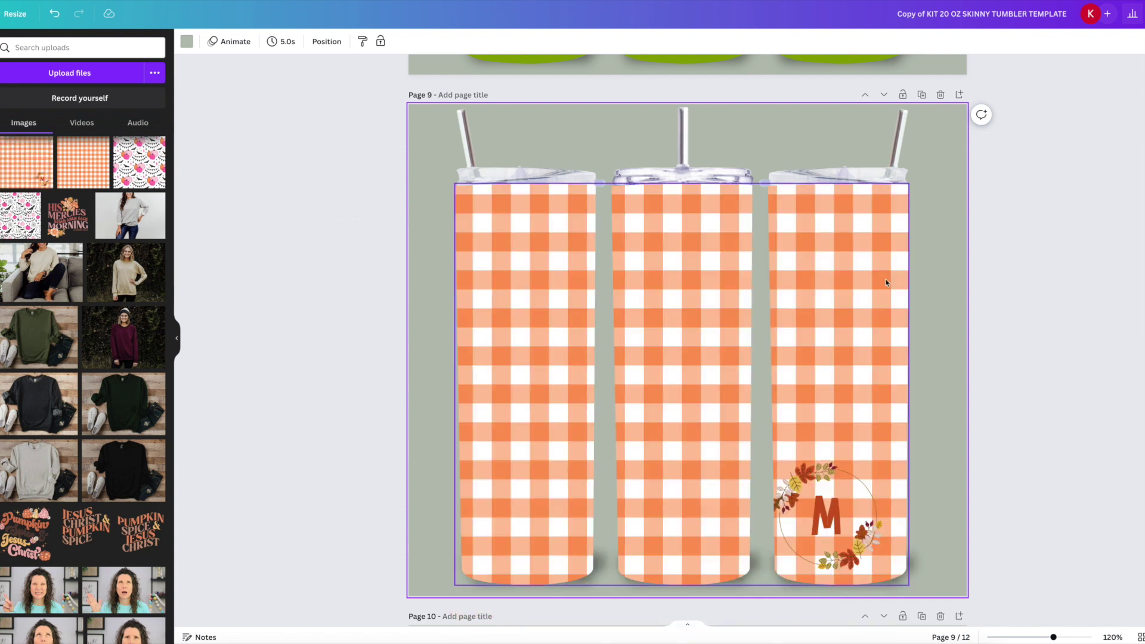